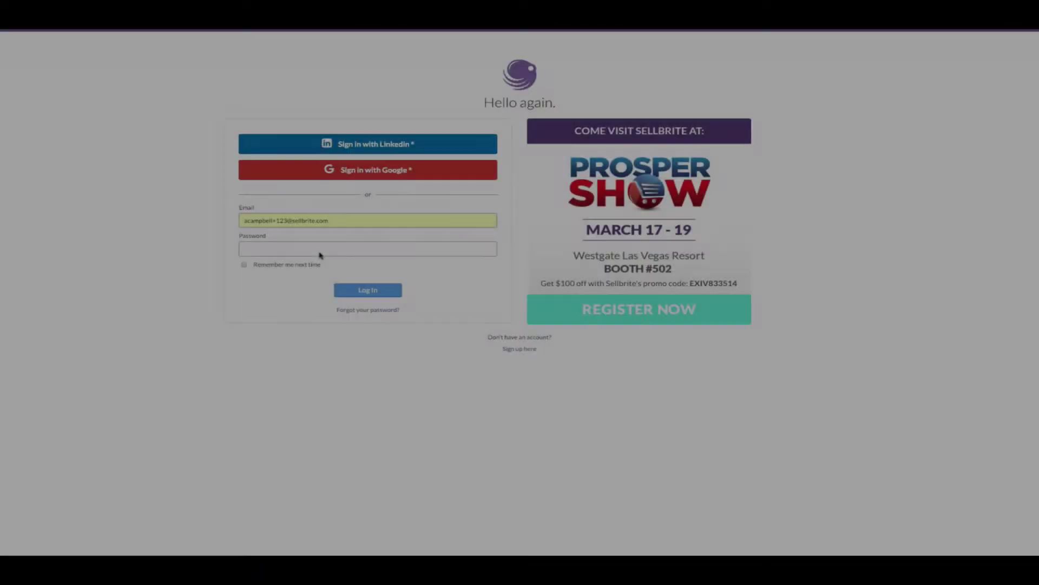
Log in to the Sellbrite account by entering the account password
{"action": "left_click", "coordinate": [319, 252]}
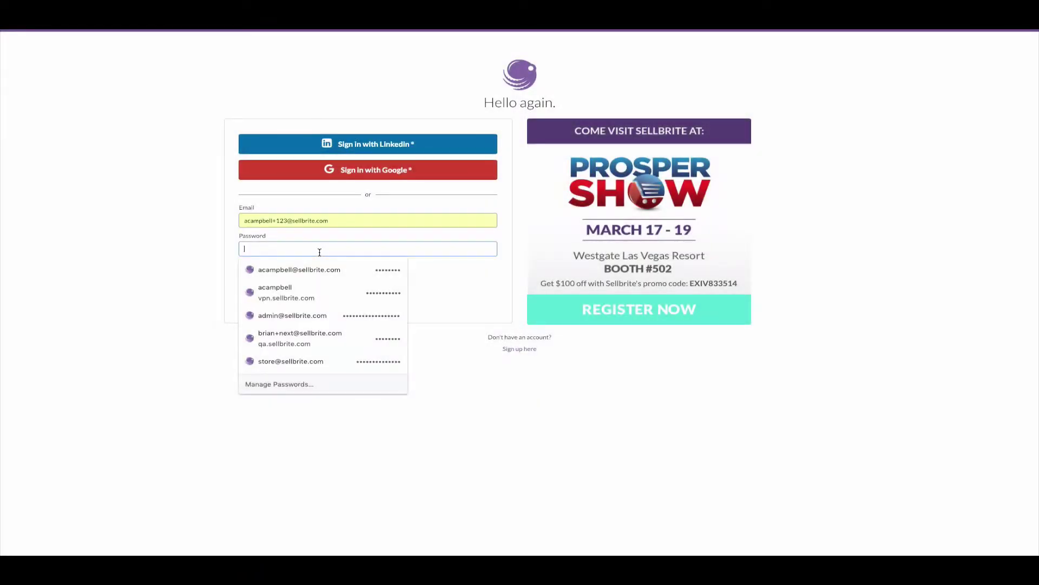
{"action": "type", "text": "•••••••••"}
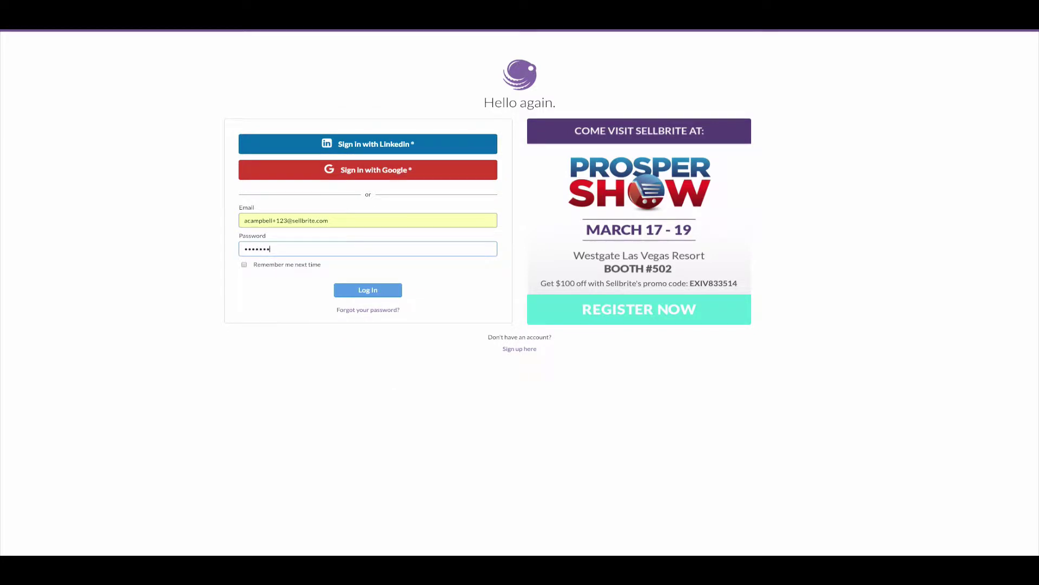
{"action": "type", "text": "•"}
{"action": "left_click", "coordinate": [350, 291]}
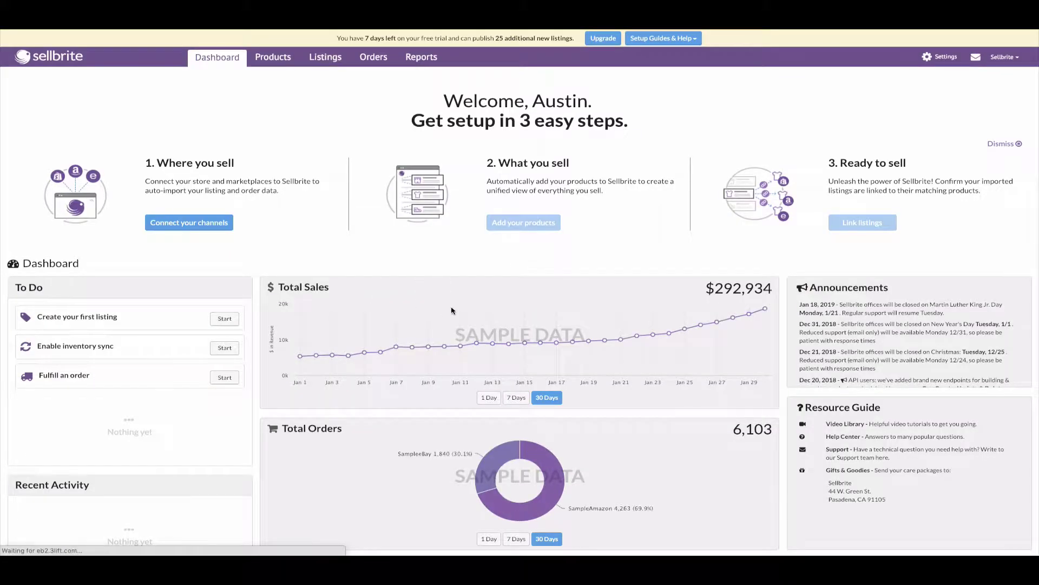
Review the dashboard widgets, start the "Where you sell" setup and choose eBay as the marketplace to connect
{"action": "scroll", "coordinate": [512, 331], "scroll_direction": "down", "scroll_amount": 2}
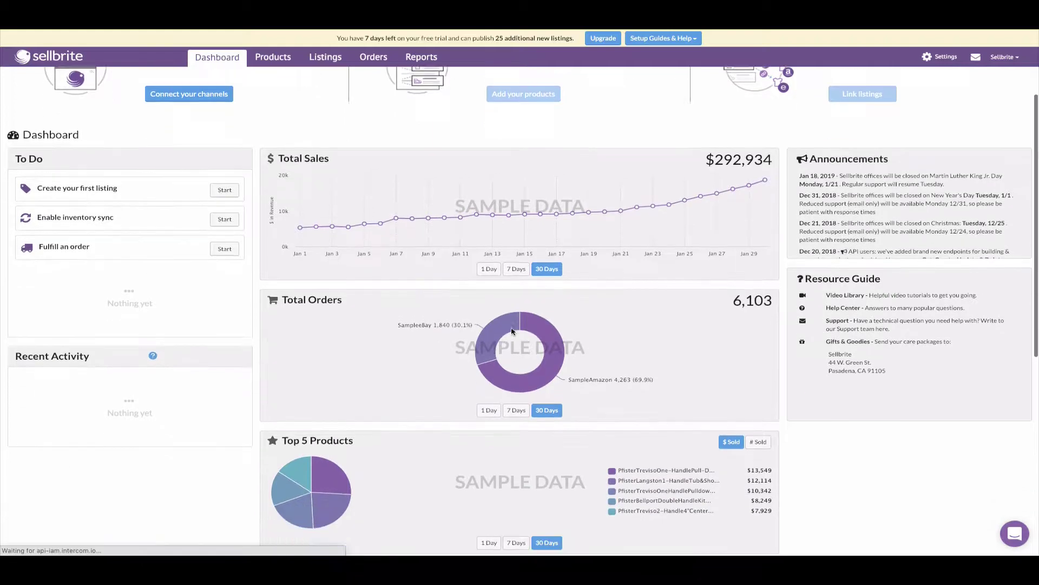
{"action": "scroll", "coordinate": [512, 332], "scroll_direction": "down", "scroll_amount": 6}
{"action": "scroll", "coordinate": [512, 331], "scroll_direction": "down", "scroll_amount": 1}
{"action": "scroll", "coordinate": [512, 331], "scroll_direction": "up", "scroll_amount": 6}
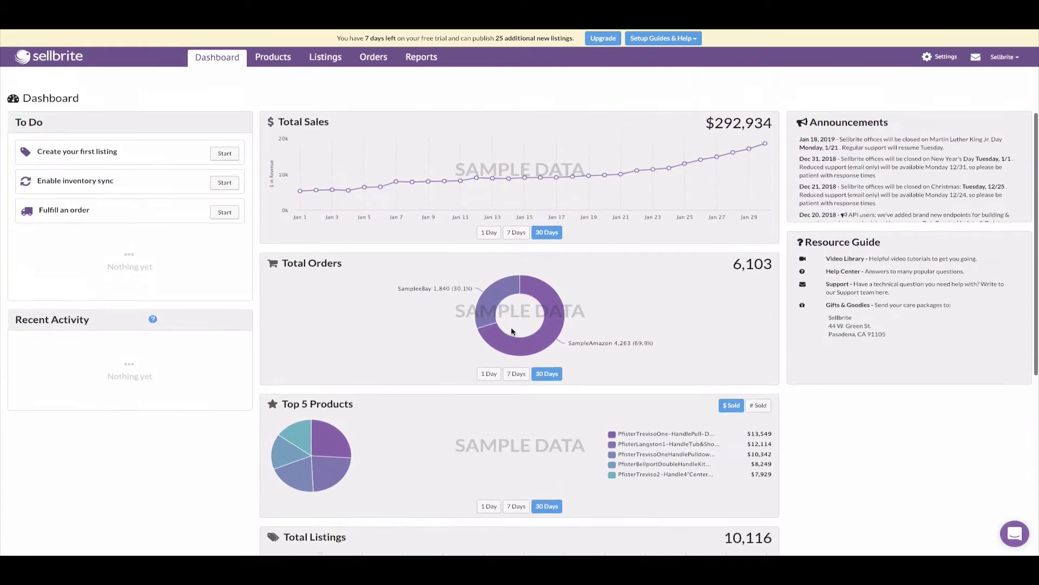
{"action": "scroll", "coordinate": [512, 332], "scroll_direction": "up", "scroll_amount": 3}
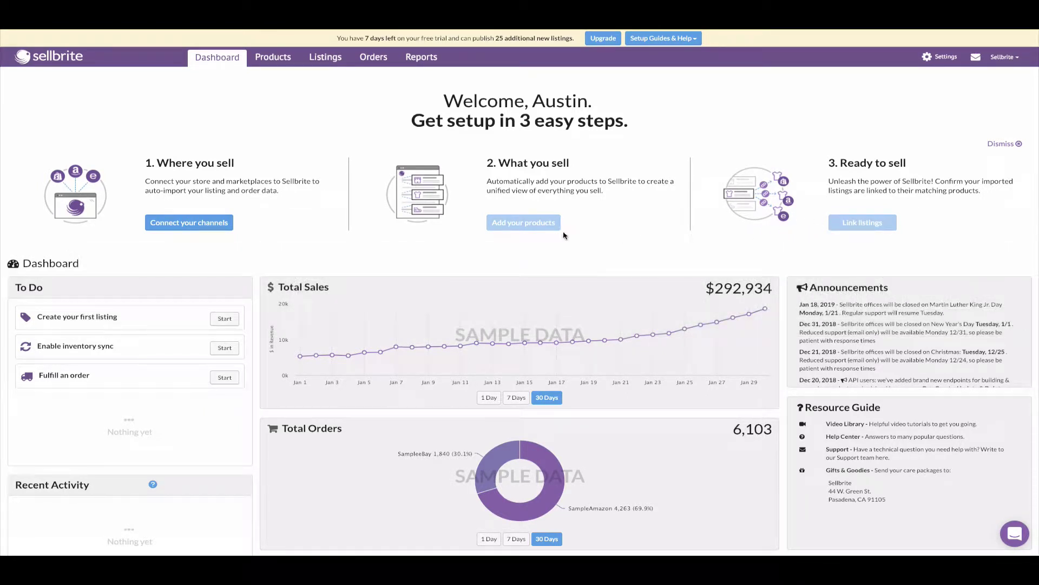
{"action": "left_click", "coordinate": [191, 225]}
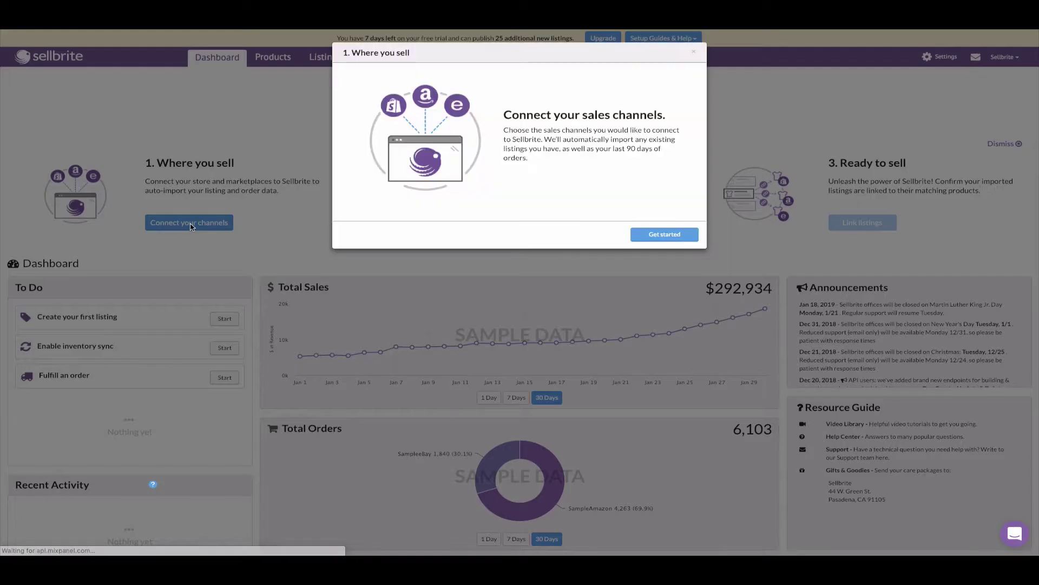
{"action": "left_click", "coordinate": [651, 234]}
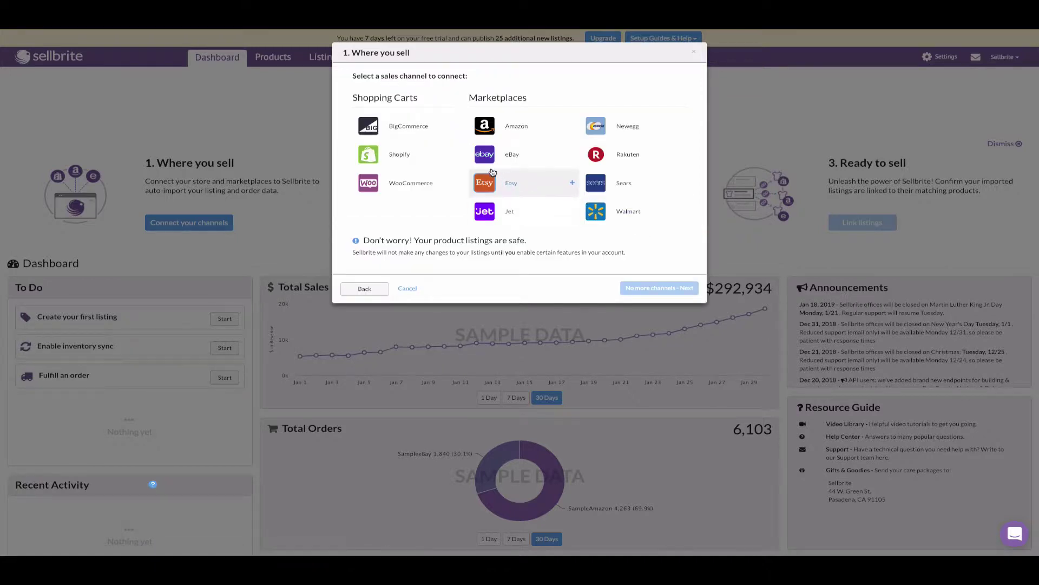
{"action": "left_click", "coordinate": [509, 158]}
Name the eBay channel "Briteseller Ebay" and start connecting the eBay account
{"action": "left_click", "coordinate": [408, 122]}
{"action": "type", "text": "B"}
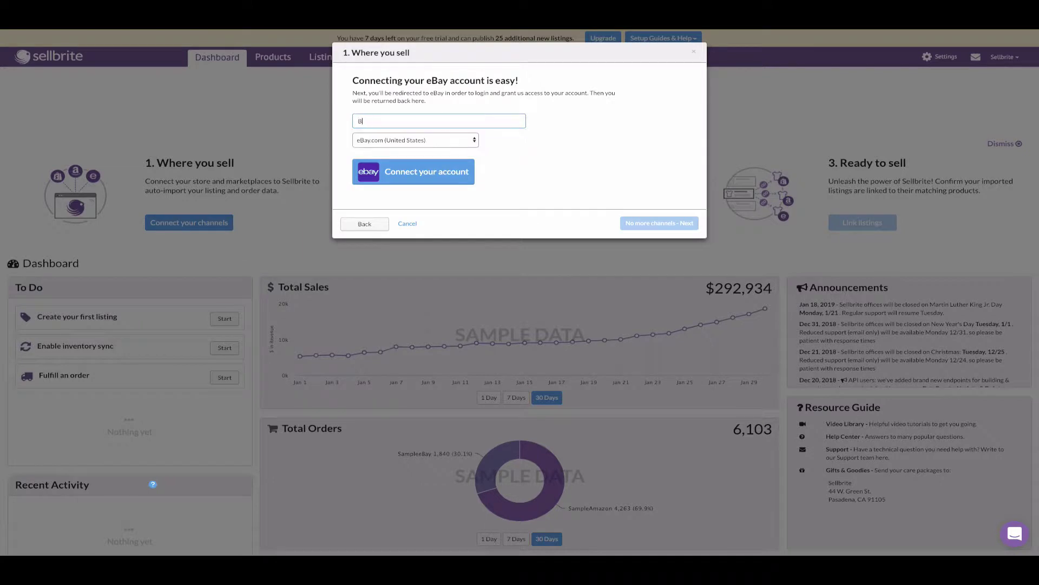
{"action": "type", "text": "riteseller Ebay"}
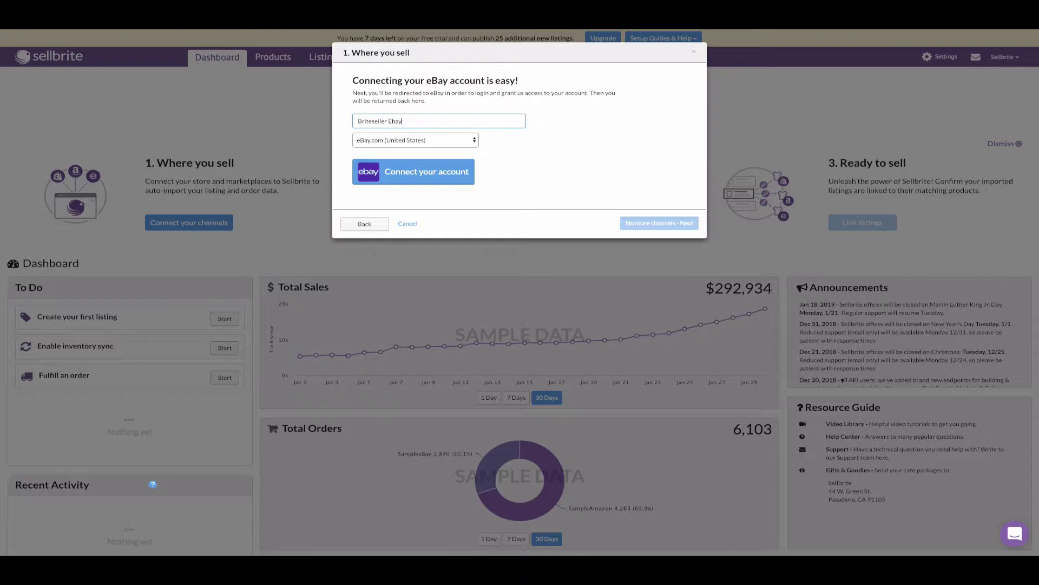
{"action": "left_click", "coordinate": [421, 171]}
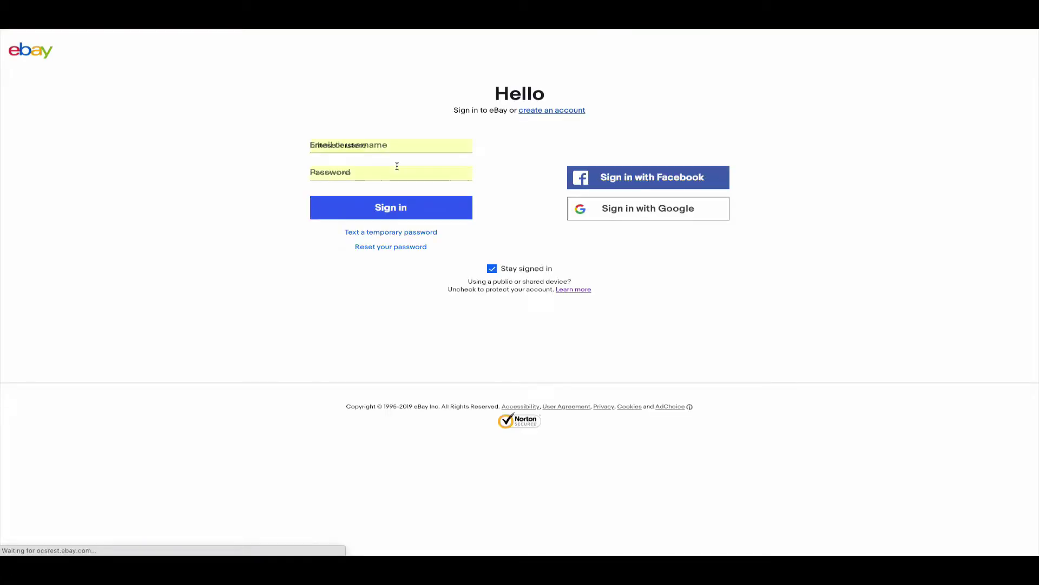
Sign in to eBay with the saved username and password to grant access to the account
{"action": "left_click", "coordinate": [373, 145]}
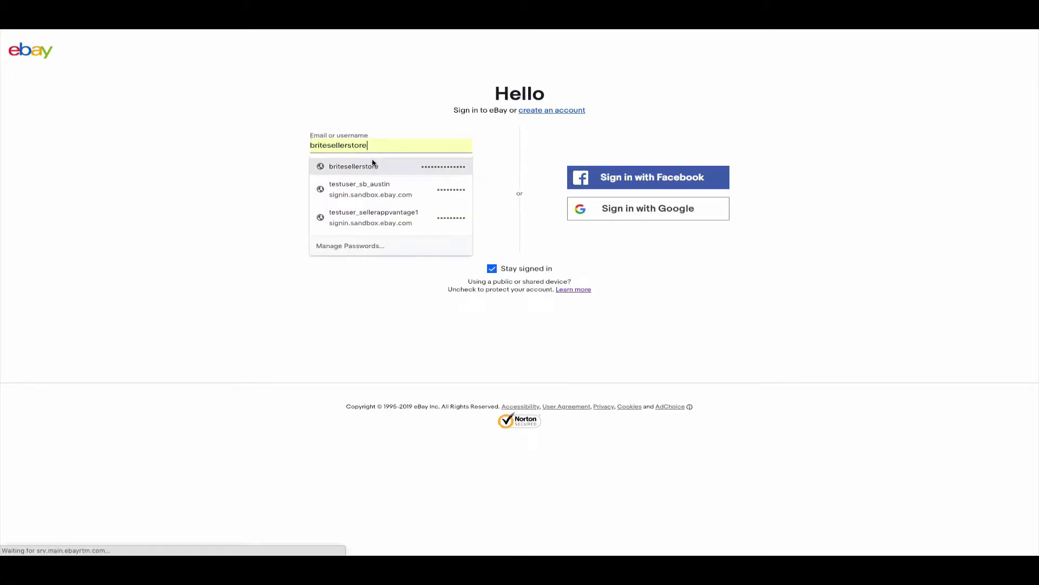
{"action": "left_click", "coordinate": [476, 163]}
{"action": "left_click", "coordinate": [404, 209]}
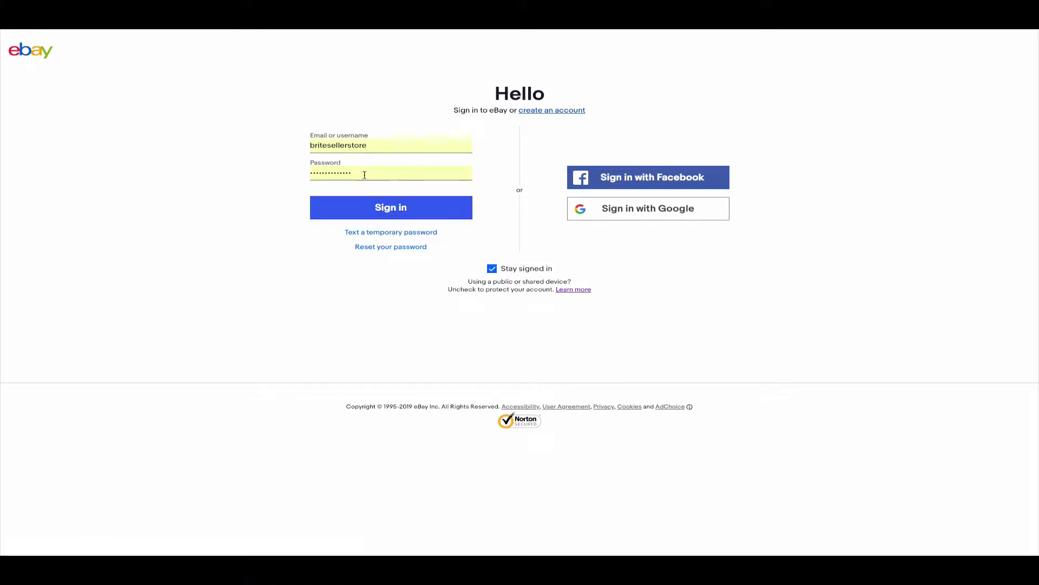
{"action": "left_click", "coordinate": [376, 144]}
{"action": "left_click", "coordinate": [518, 152]}
{"action": "left_click", "coordinate": [377, 171]}
{"action": "left_click", "coordinate": [499, 178]}
{"action": "left_click", "coordinate": [382, 209]}
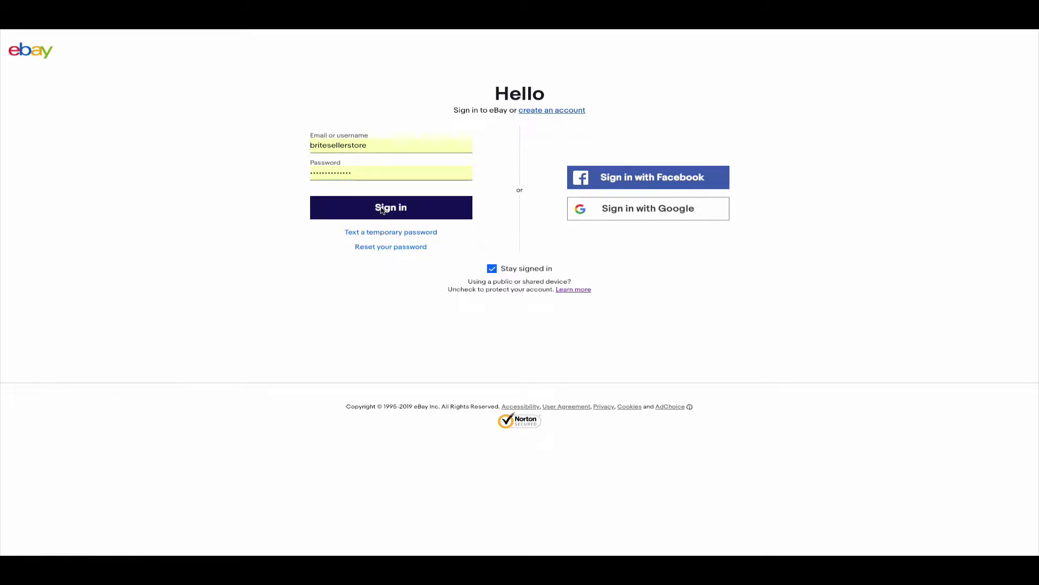
{"action": "left_click", "coordinate": [382, 210]}
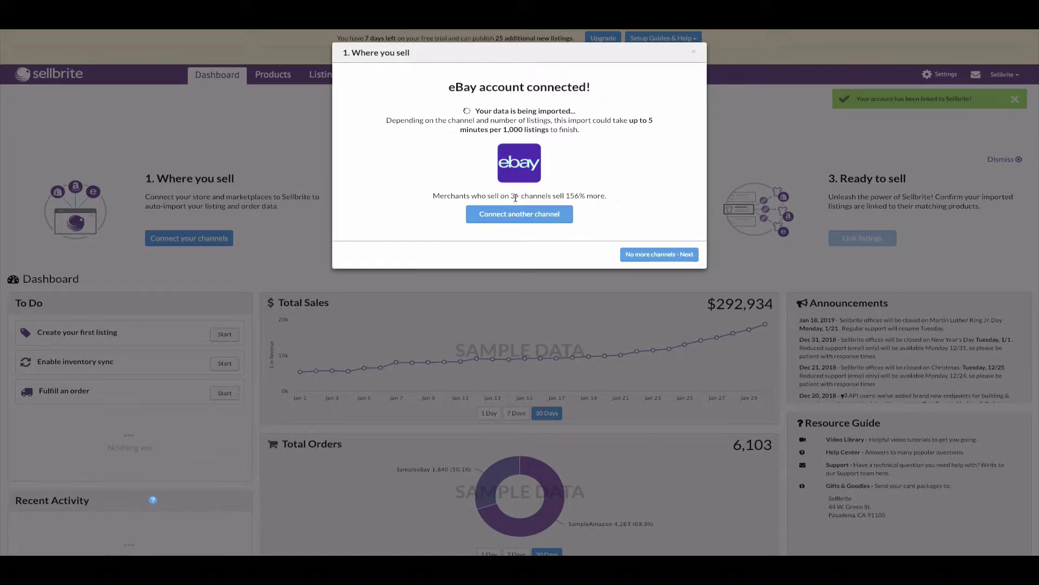
Return to the channel selection, finish connecting channels and start the "What you sell" setup
{"action": "left_click", "coordinate": [518, 219]}
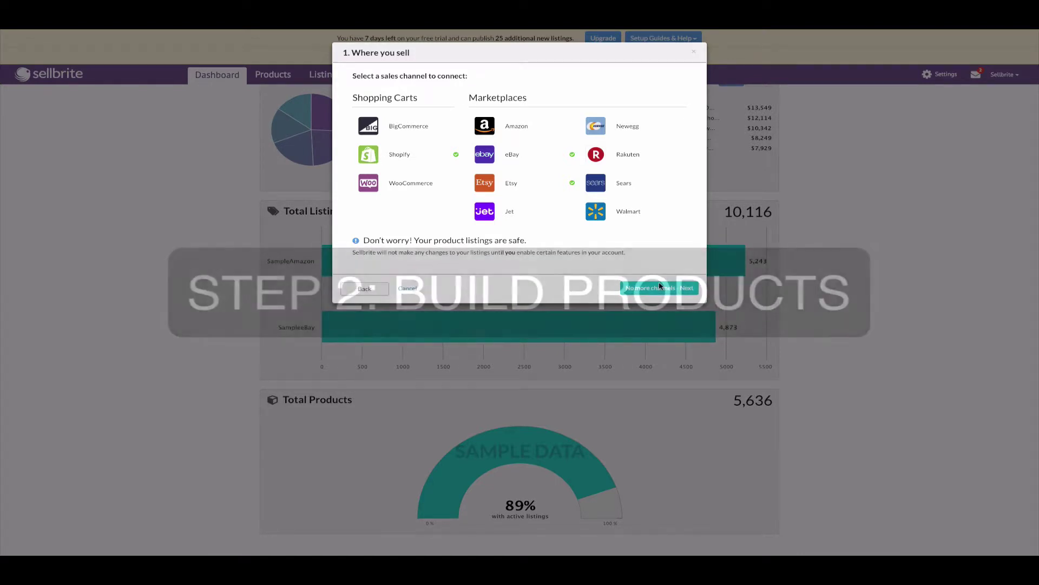
{"action": "left_click", "coordinate": [658, 287]}
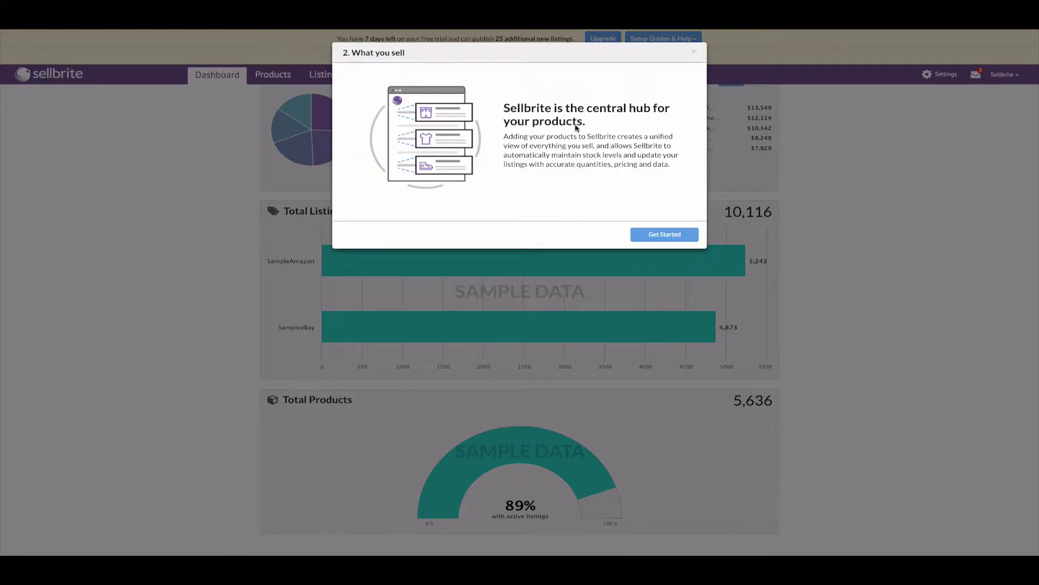
{"action": "left_click", "coordinate": [661, 238]}
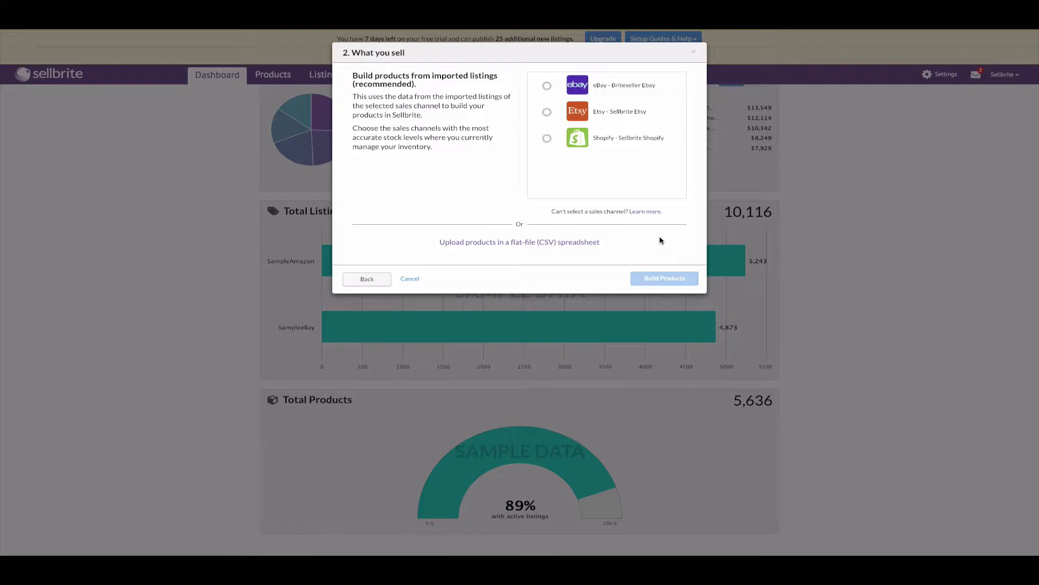
Examine the CSV spreadsheet upload alternative for building products, and return to the sales channel choice
{"action": "left_click", "coordinate": [547, 88]}
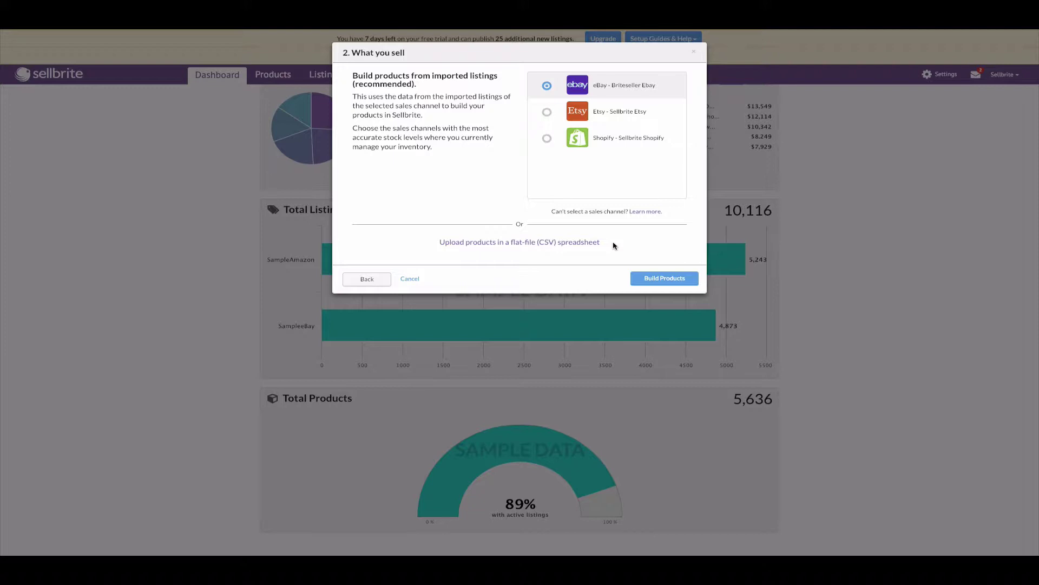
{"action": "left_click", "coordinate": [512, 244]}
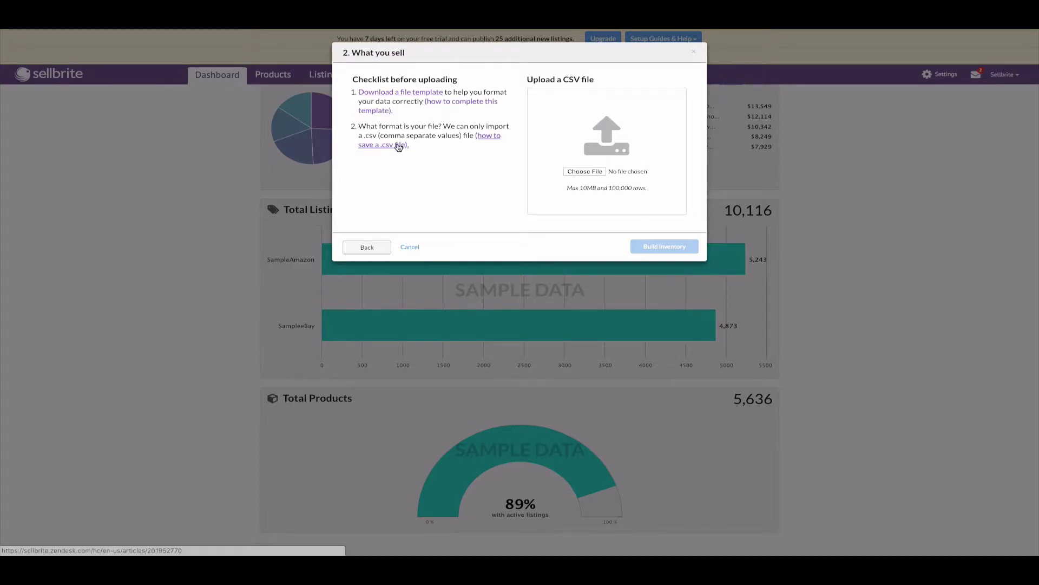
{"action": "left_click", "coordinate": [378, 250]}
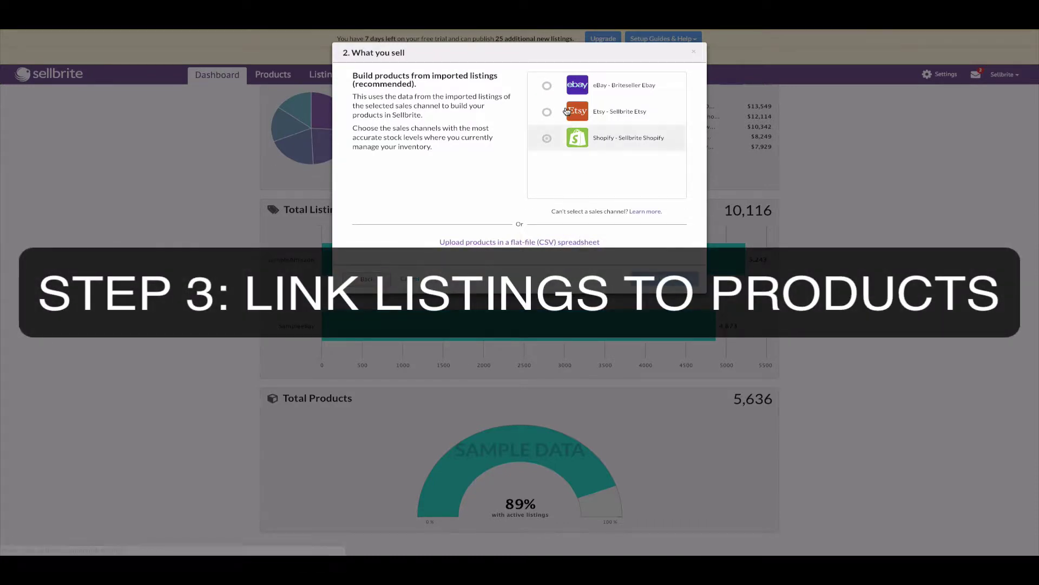
Build the products from the imported Briteseller Ebay listings and complete the "Ready to Sell" setup stage
{"action": "left_click", "coordinate": [559, 85]}
{"action": "left_click", "coordinate": [670, 279]}
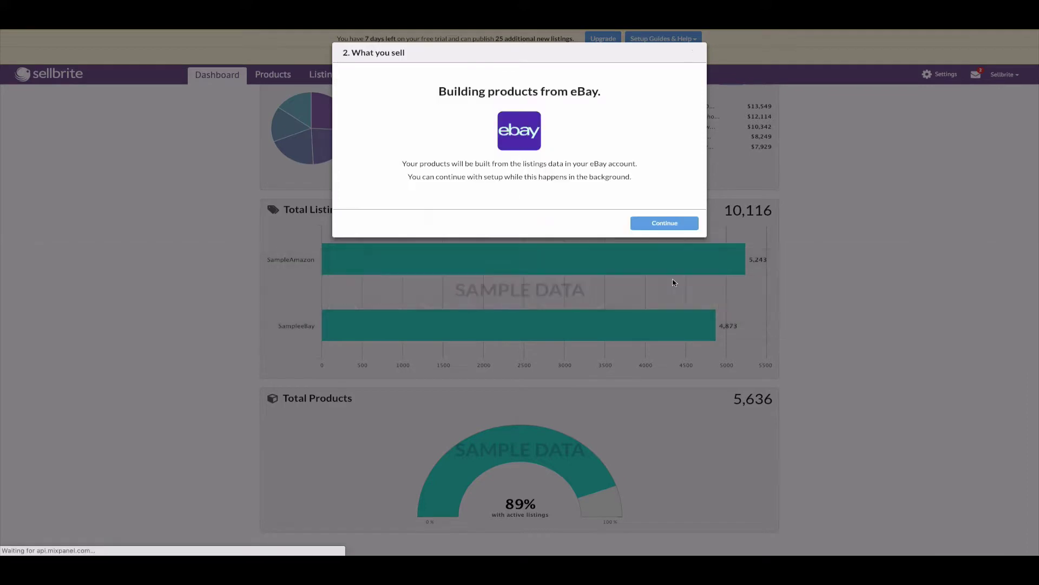
{"action": "left_click", "coordinate": [658, 224]}
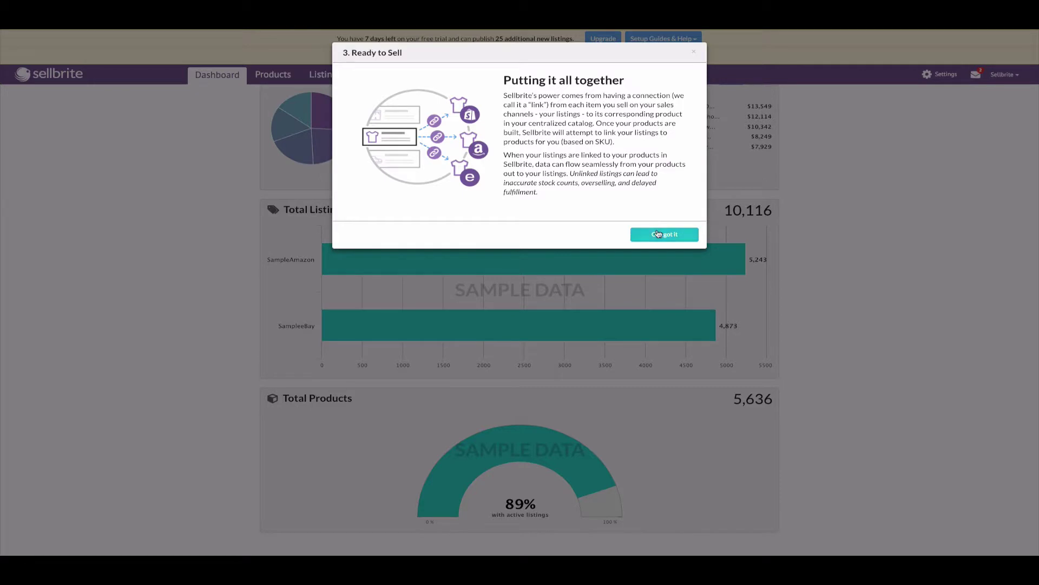
{"action": "left_click", "coordinate": [659, 234]}
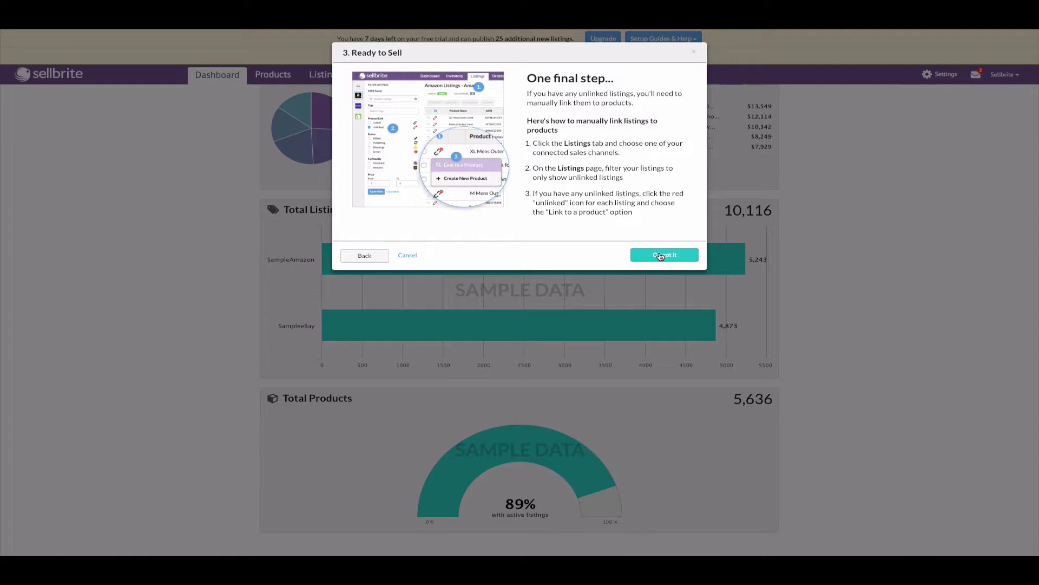
{"action": "left_click", "coordinate": [661, 256]}
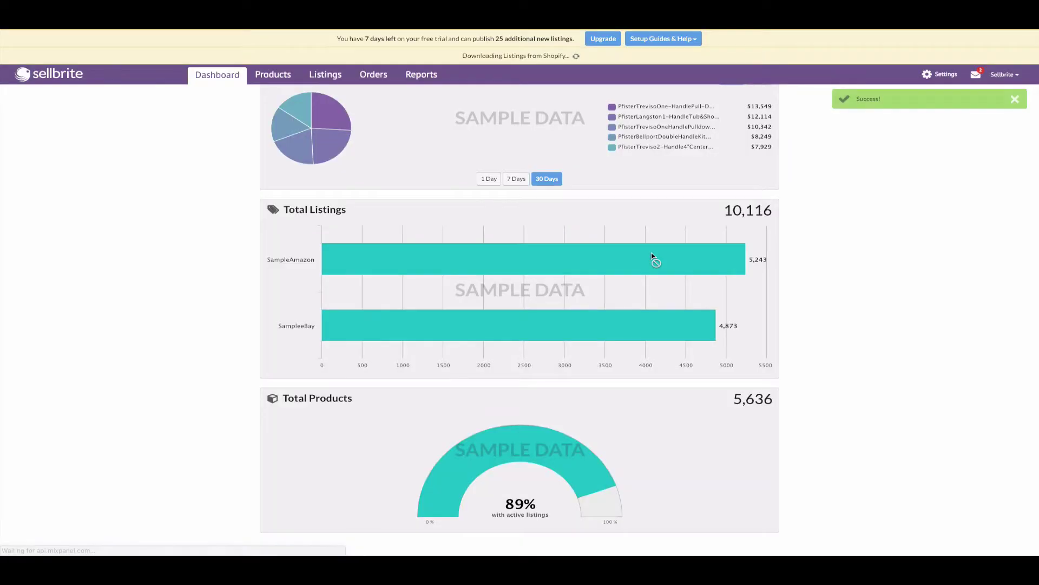
Open the Briteseller Ebay listings and filter them to only the unlinked ones
{"action": "scroll", "coordinate": [641, 229], "scroll_direction": "up", "scroll_amount": 5}
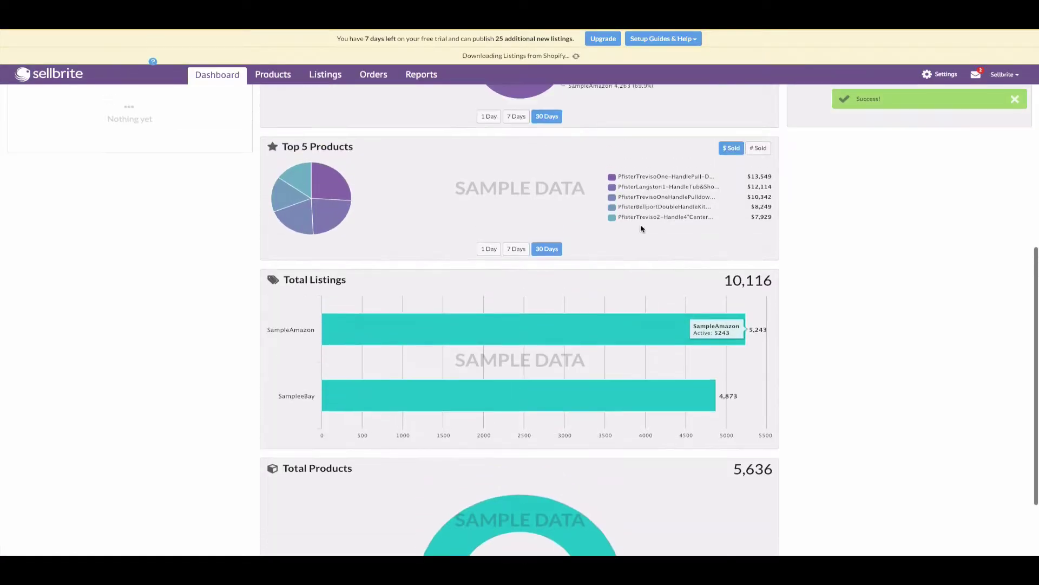
{"action": "scroll", "coordinate": [641, 229], "scroll_direction": "up", "scroll_amount": 5}
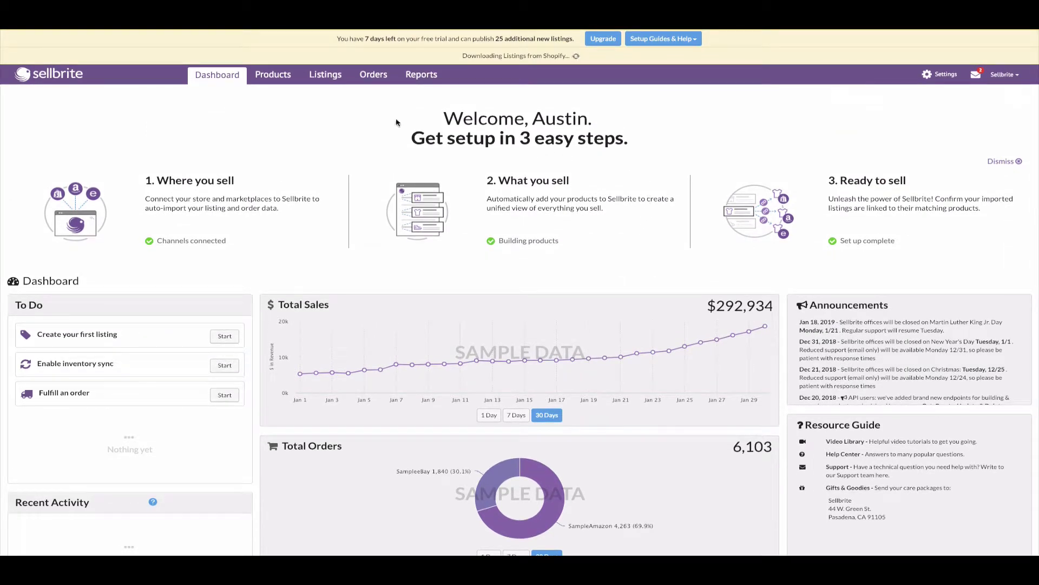
{"action": "left_click", "coordinate": [323, 77]}
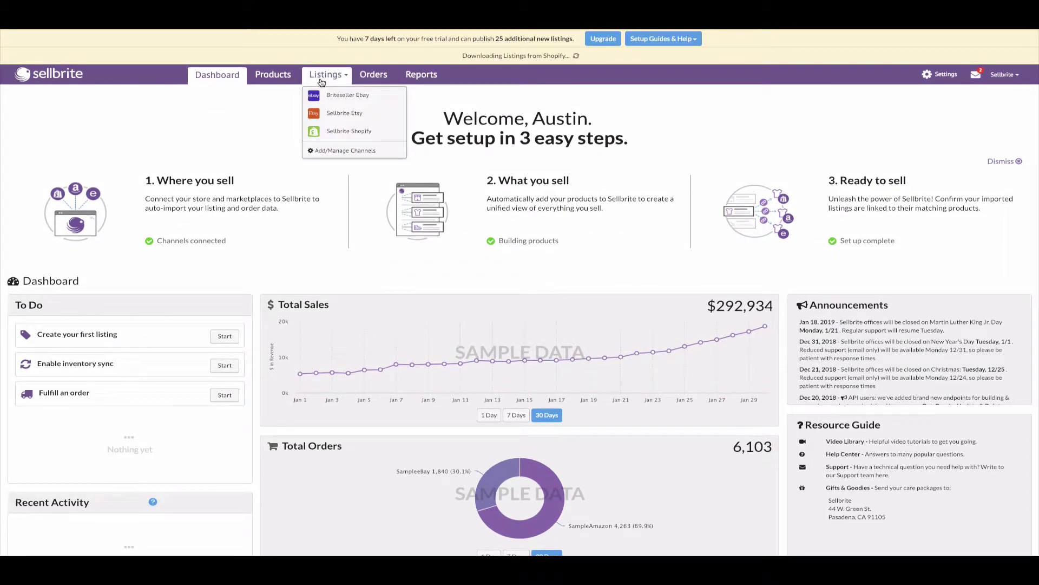
{"action": "left_click", "coordinate": [332, 101]}
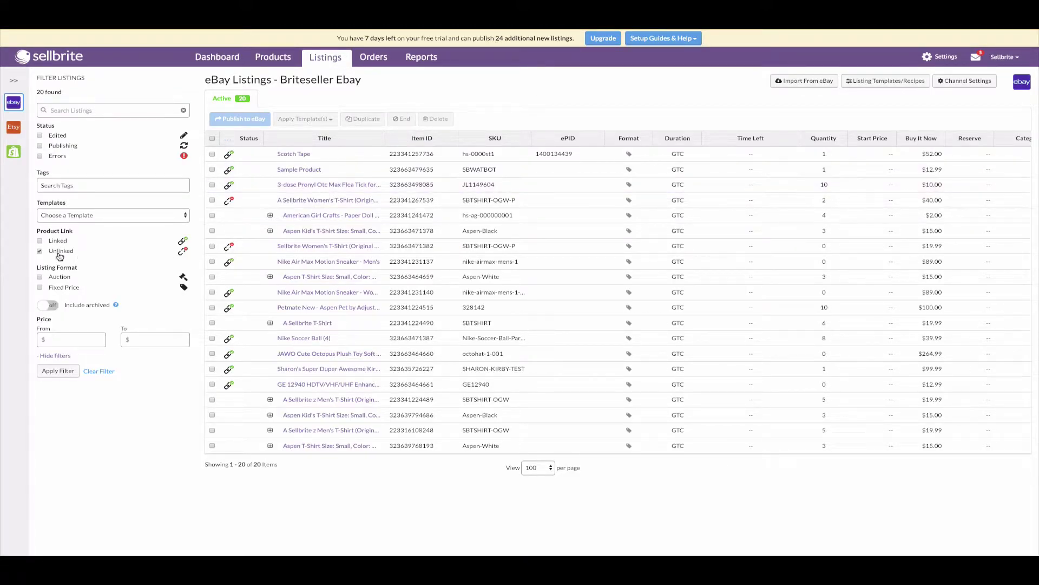
{"action": "left_click", "coordinate": [55, 373]}
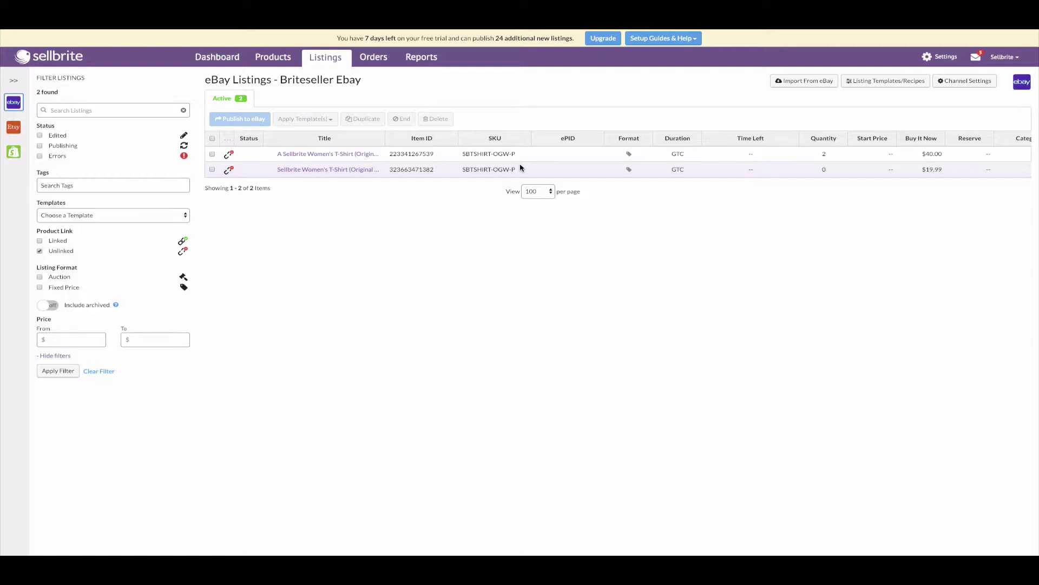
Change the SKU of the listing "A Sellbrite Women's T-Shirt (Original Logo)" to SBTSHIRT-OGW-P-NEW, and save and publish it
{"action": "left_click", "coordinate": [345, 155]}
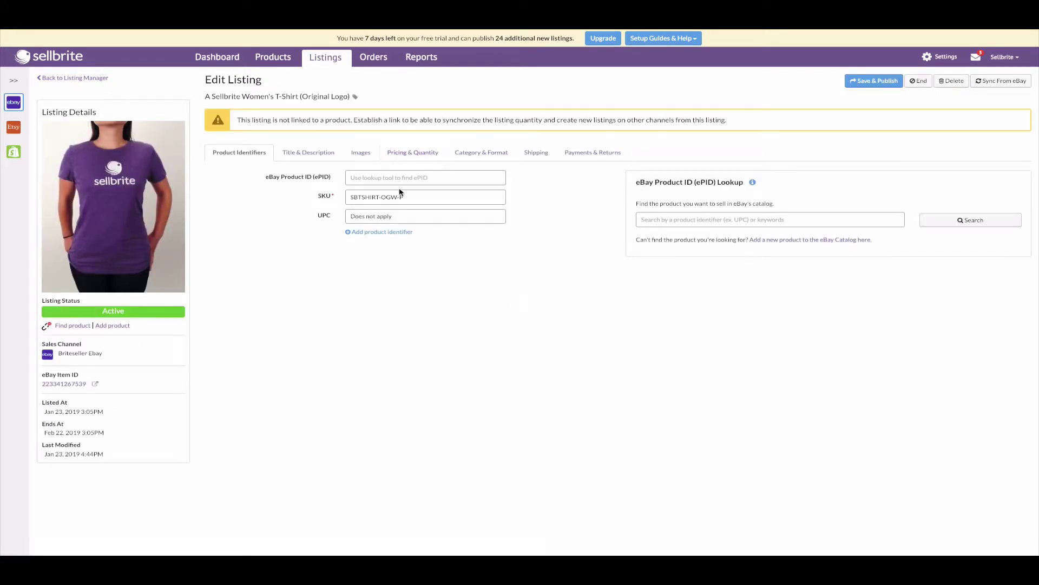
{"action": "left_click", "coordinate": [407, 197]}
{"action": "type", "text": "-NEW"}
{"action": "left_click", "coordinate": [880, 84]}
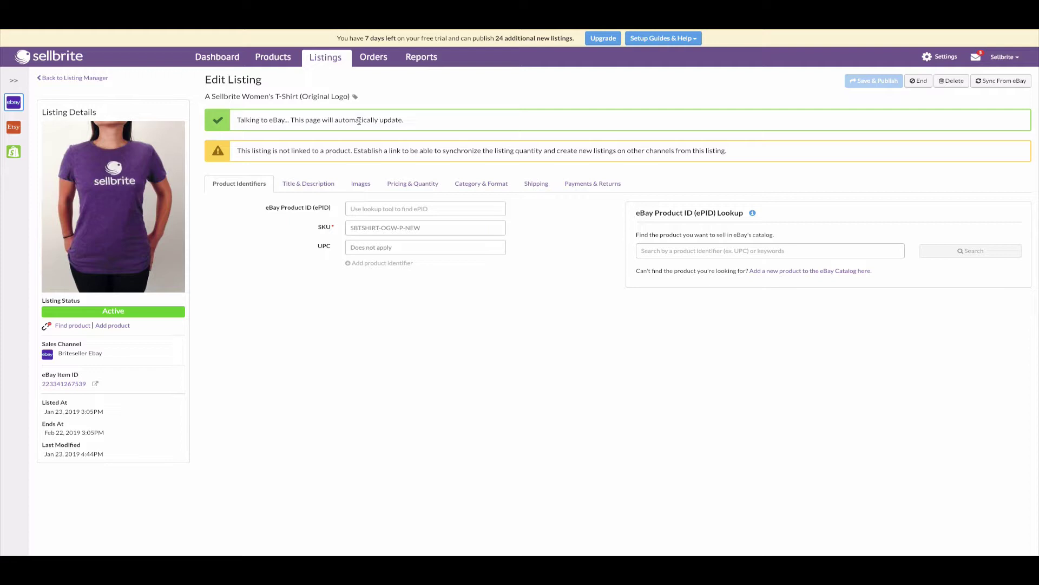
Create a new product with SKU SBTSHIRT-OGW-P-NEW from the unlinked eBay listing "A Sellbrite Women's T-Shirt (Original Logo)"
{"action": "left_click", "coordinate": [70, 79]}
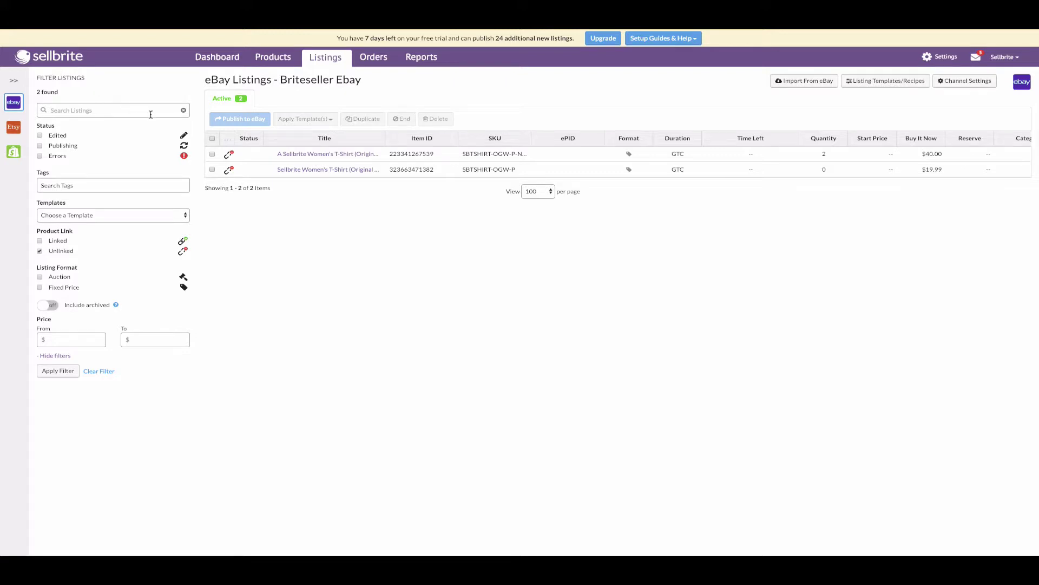
{"action": "left_click", "coordinate": [229, 154]}
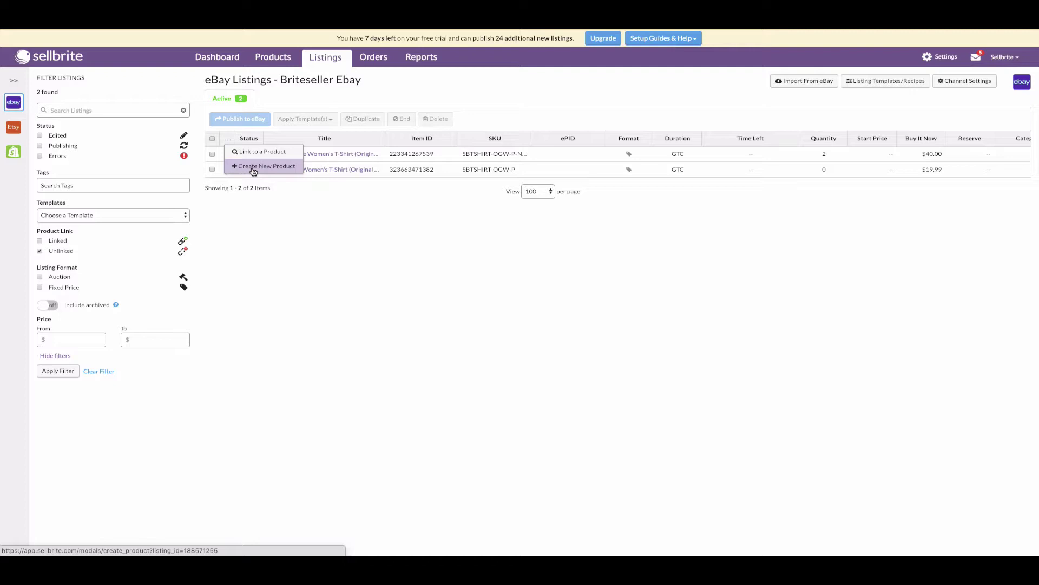
{"action": "left_click", "coordinate": [254, 167]}
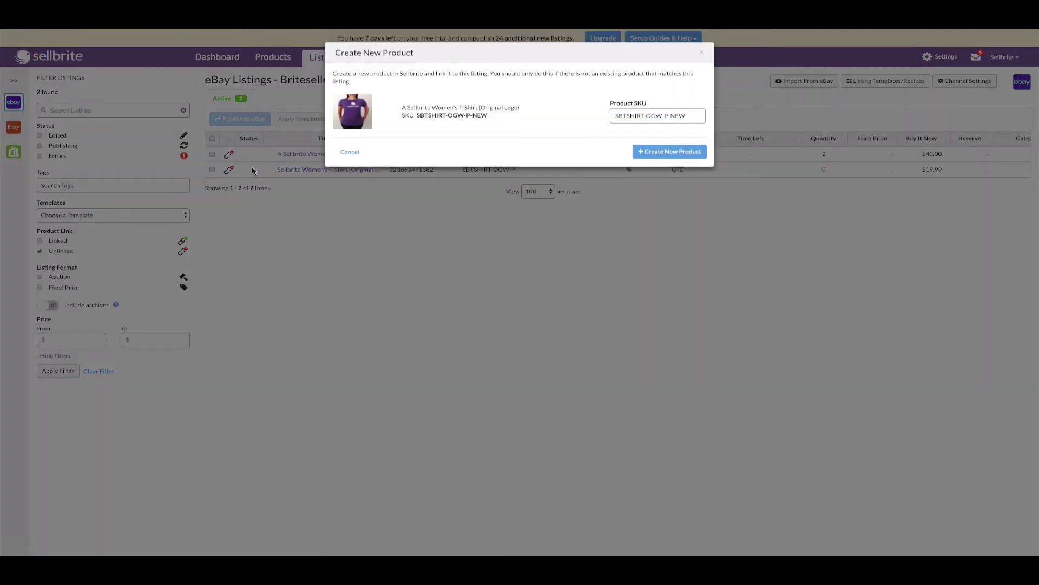
{"action": "left_click", "coordinate": [650, 156]}
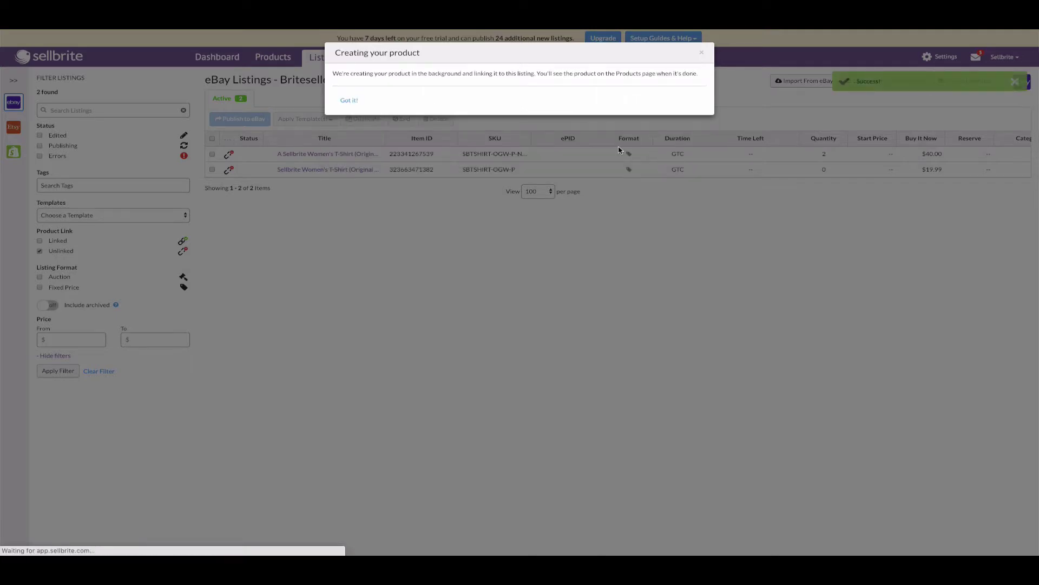
{"action": "left_click", "coordinate": [348, 103]}
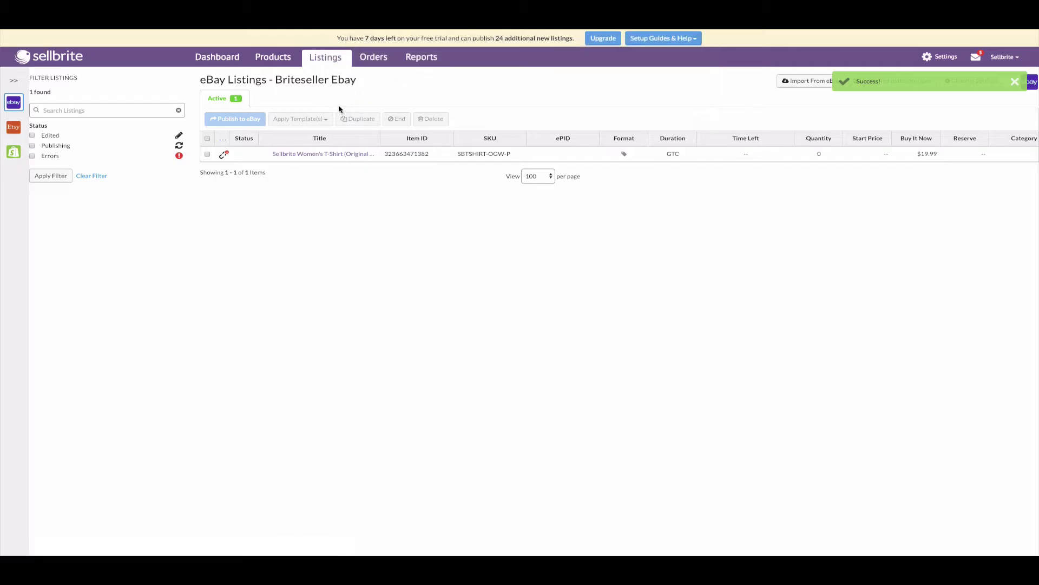
Create a new product with SKU SBTSHIRT-OGW-P from the remaining unlinked eBay listing, and clear the listing filter
{"action": "left_click", "coordinate": [222, 155]}
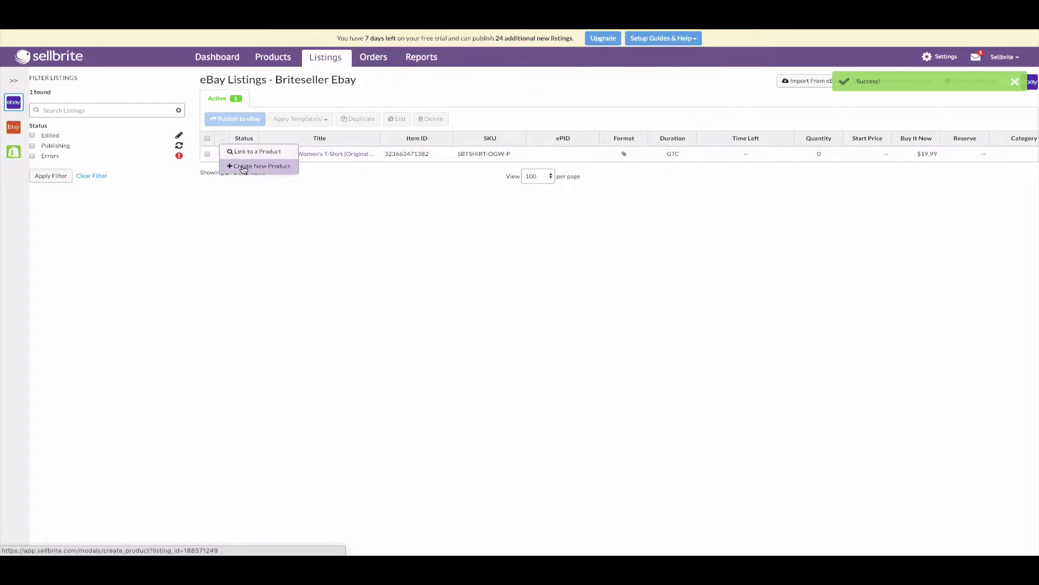
{"action": "left_click", "coordinate": [241, 168]}
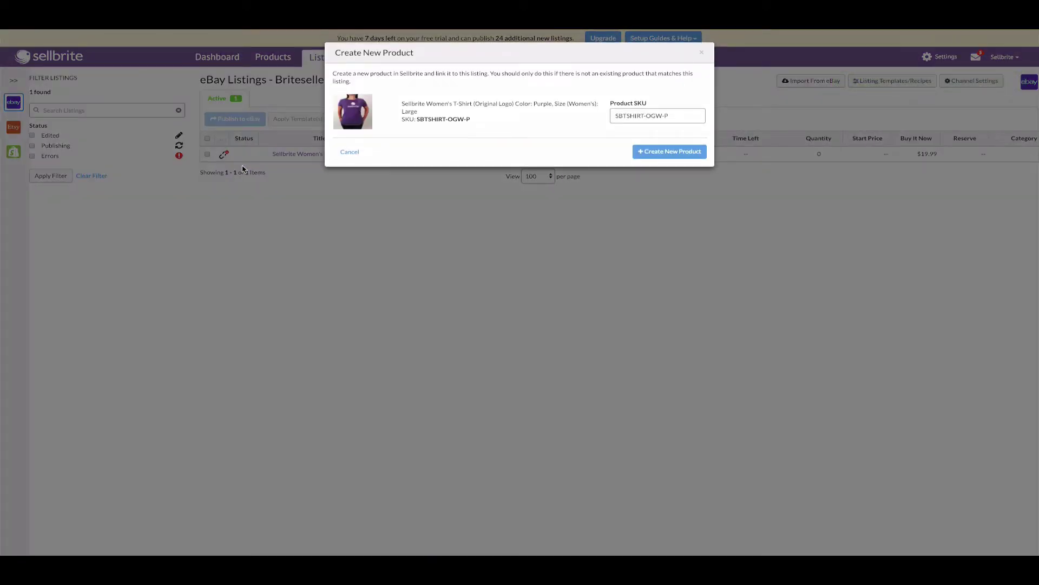
{"action": "left_click", "coordinate": [643, 155]}
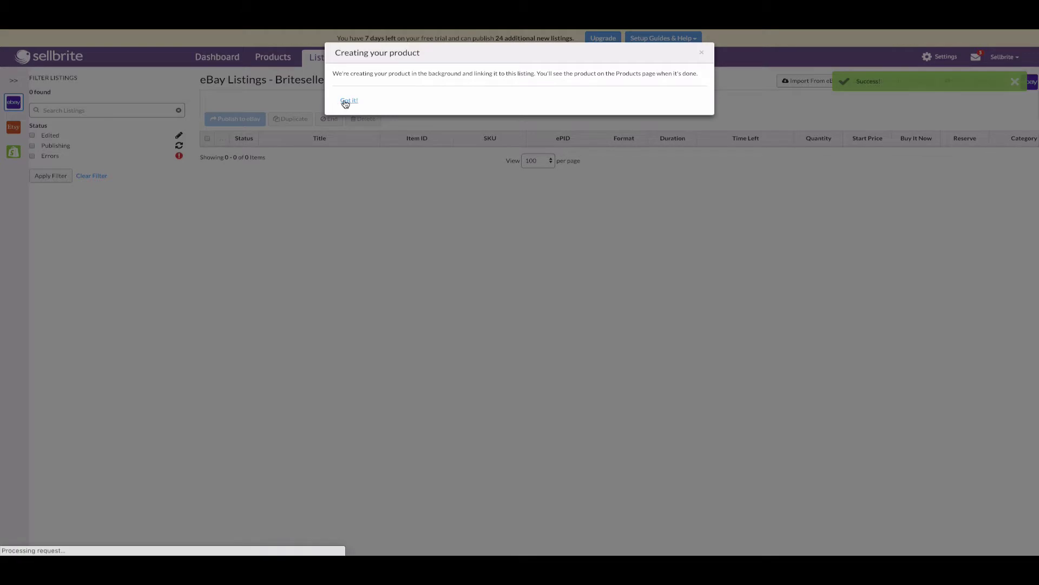
{"action": "left_click", "coordinate": [347, 101]}
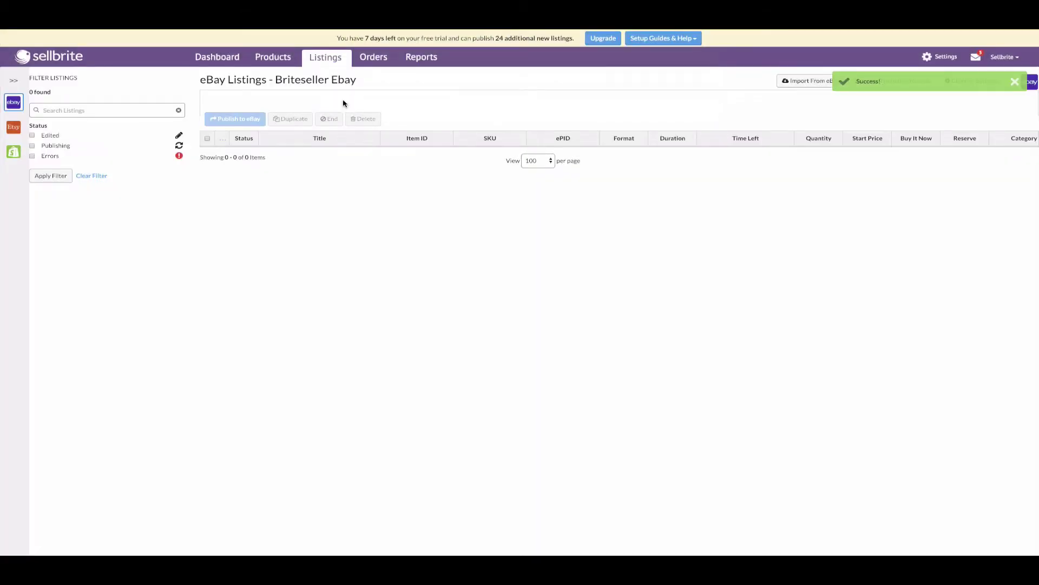
{"action": "left_click", "coordinate": [89, 176]}
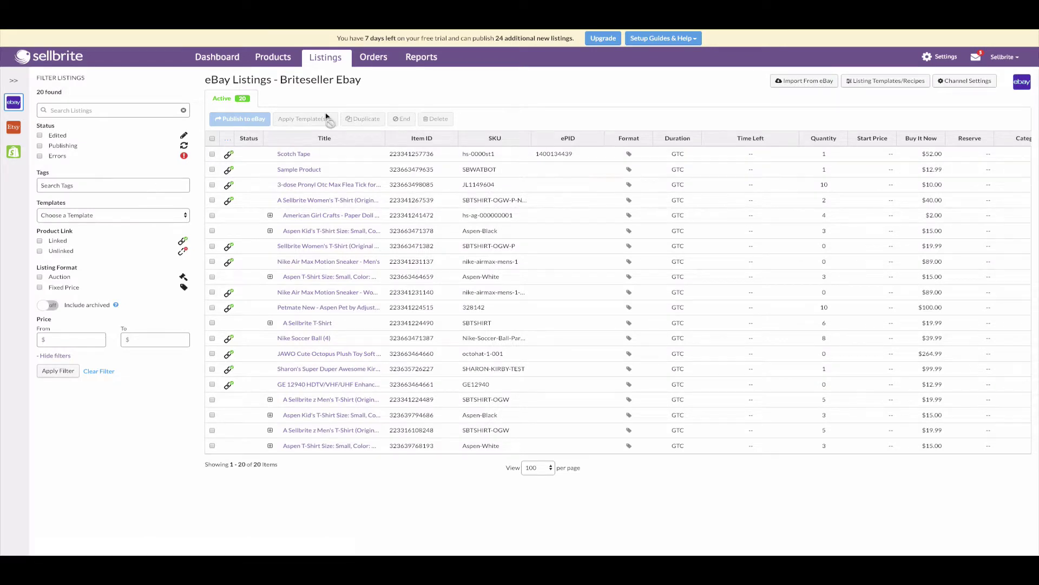
Open the Sellbrite Etsy listings and filter them to only the unlinked ones
{"action": "left_click", "coordinate": [342, 63]}
{"action": "left_click", "coordinate": [341, 64]}
{"action": "left_click", "coordinate": [341, 64]}
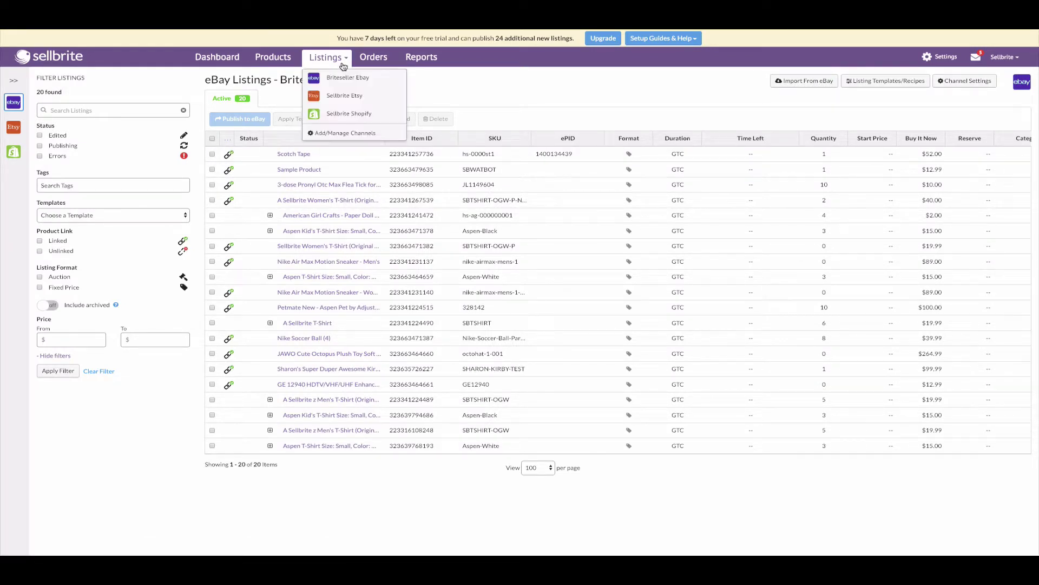
{"action": "left_click", "coordinate": [348, 95]}
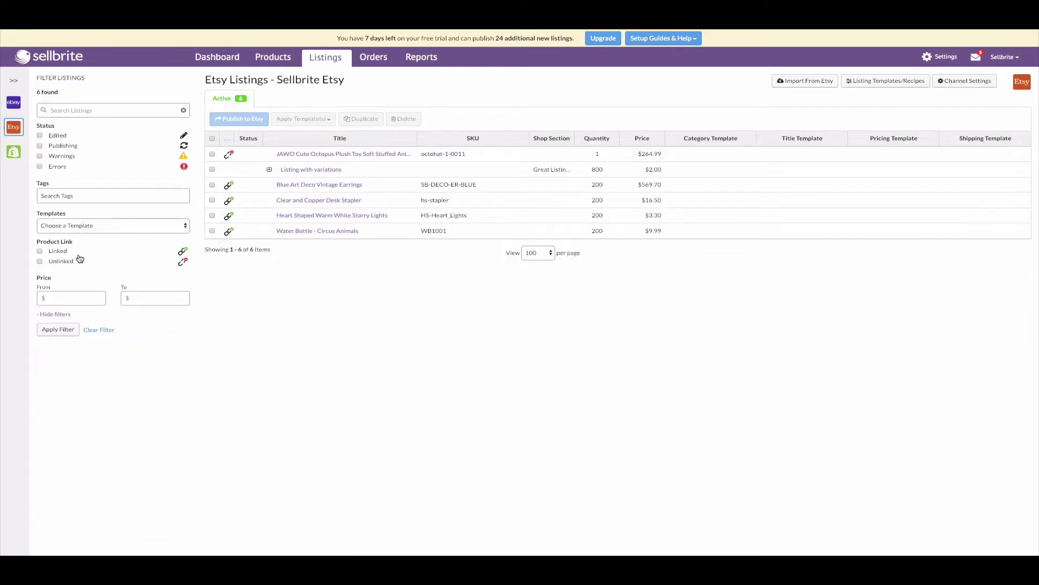
{"action": "left_click", "coordinate": [61, 263]}
{"action": "left_click", "coordinate": [56, 327]}
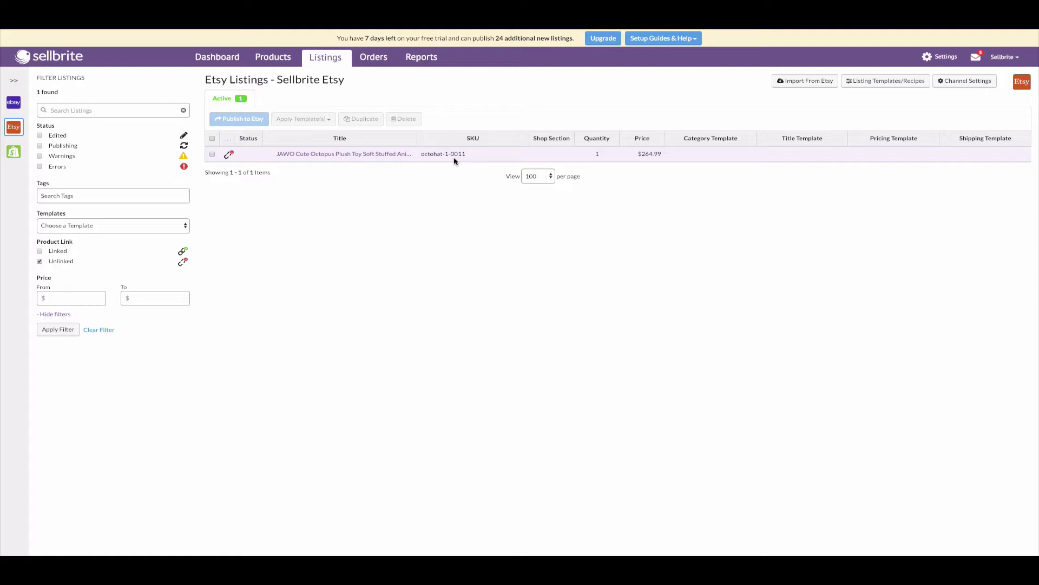
Search for an existing product to link to the unlinked Etsy octopus plush listing, using the listing's full title as the search text
{"action": "left_click", "coordinate": [228, 154]}
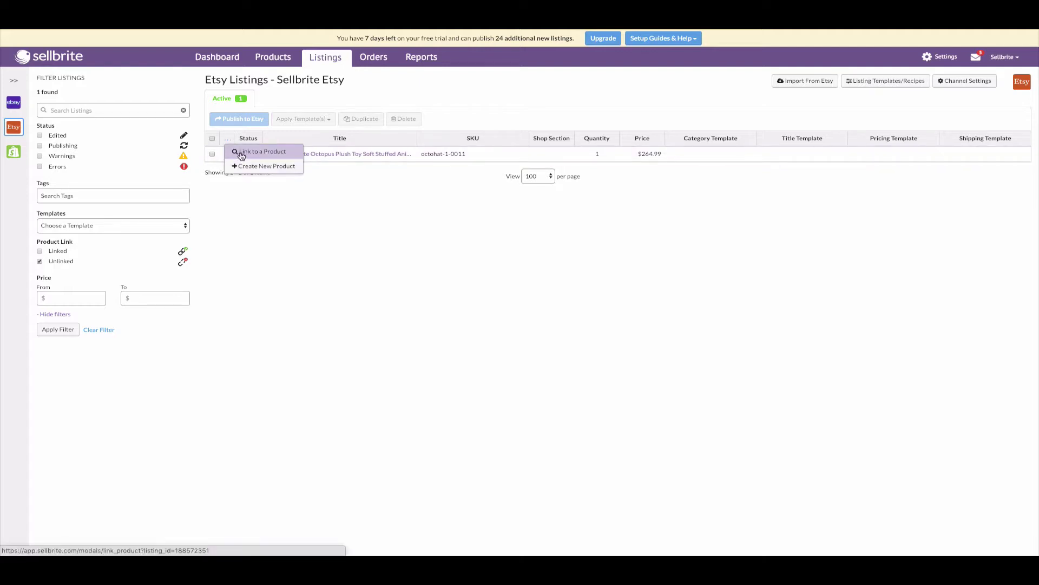
{"action": "left_click", "coordinate": [240, 155]}
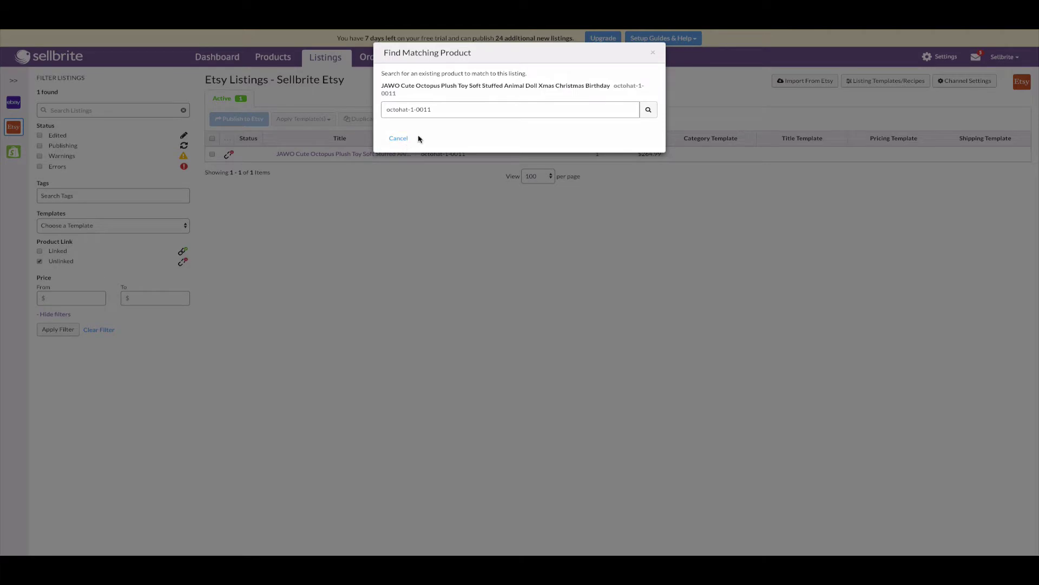
{"action": "triple_click", "coordinate": [452, 108]}
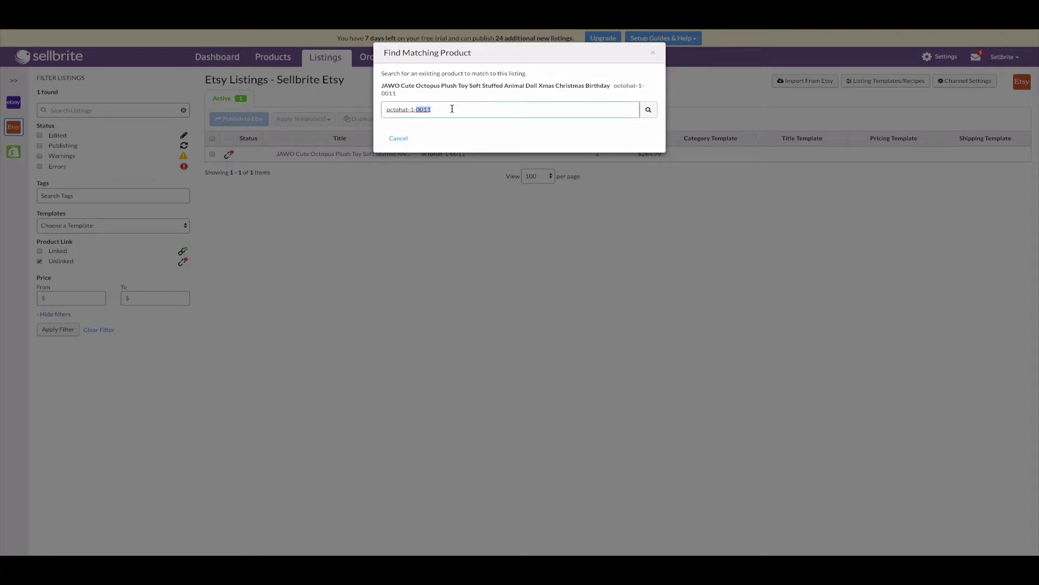
{"action": "triple_click", "coordinate": [431, 85]}
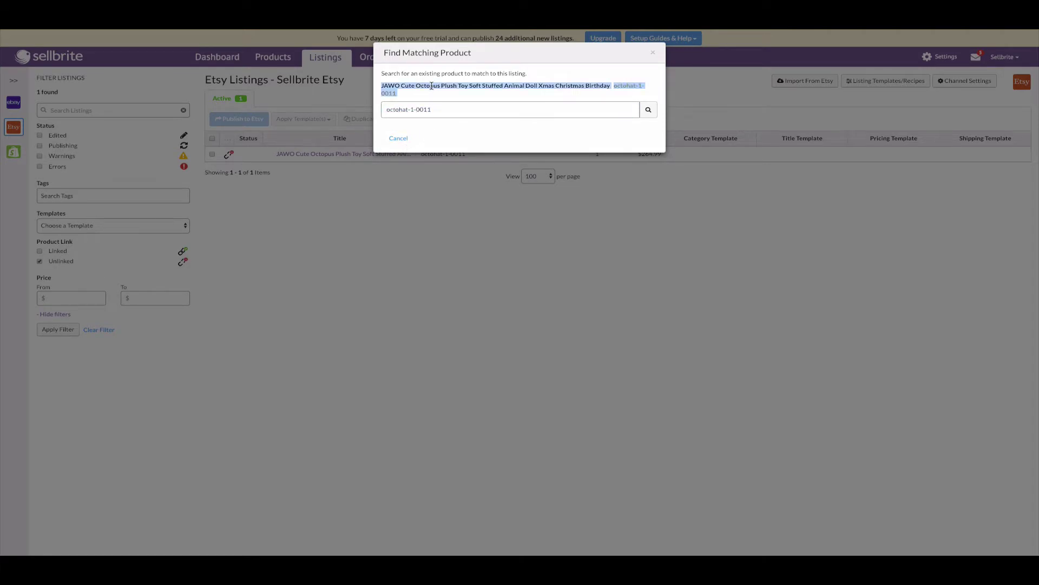
{"action": "double_click", "coordinate": [432, 86]}
{"action": "left_click", "coordinate": [382, 86]}
{"action": "left_click_drag", "start_coordinate": [390, 85], "coordinate": [600, 85]}
{"action": "key", "text": "ctrl+c"}
{"action": "triple_click", "coordinate": [478, 109]}
{"action": "key", "text": "ctrl+v"}
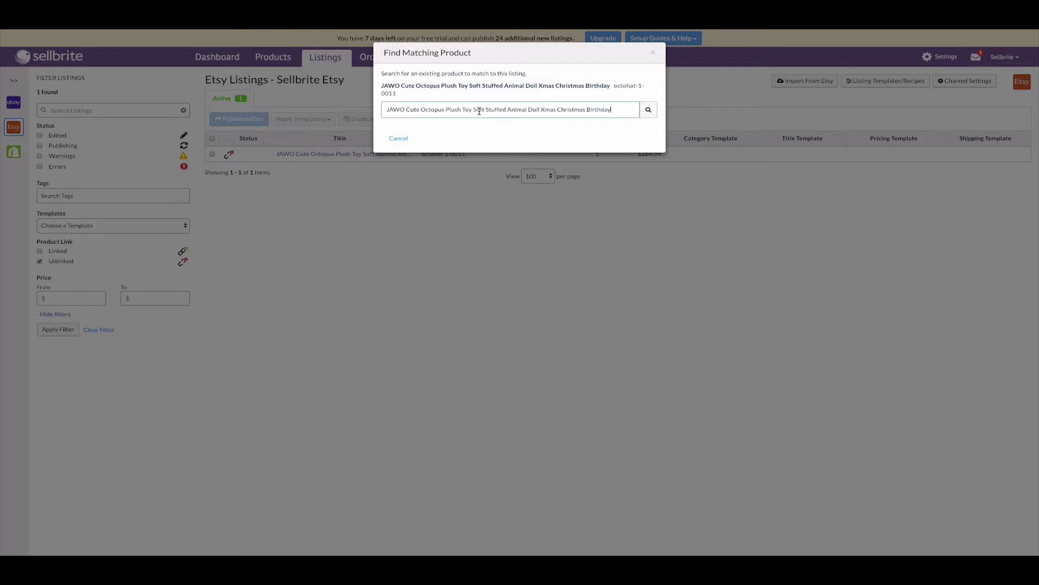
{"action": "left_click", "coordinate": [647, 109]}
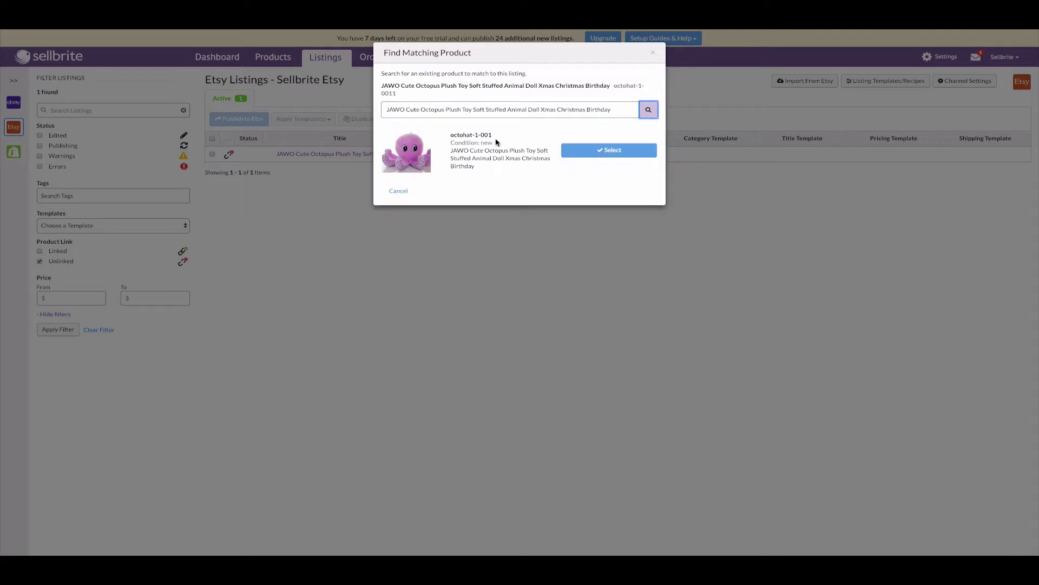
Compare the two SKUs, link the Etsy octopus plush listing to the product octohat-1-001, and clear the listing filter
{"action": "left_click_drag", "start_coordinate": [494, 136], "coordinate": [441, 139]}
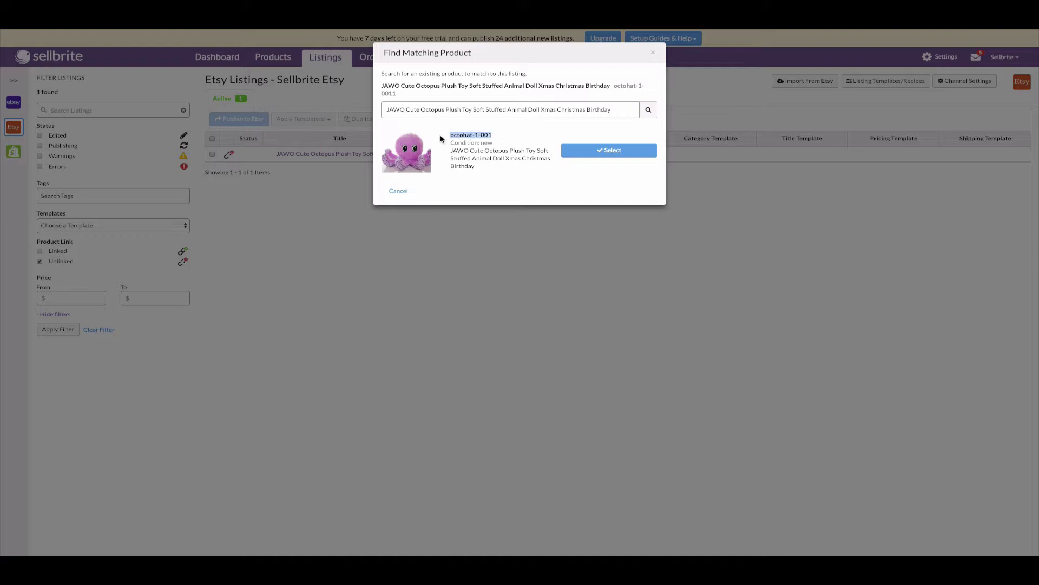
{"action": "left_click_drag", "start_coordinate": [398, 94], "coordinate": [615, 84]}
{"action": "left_click", "coordinate": [595, 136]}
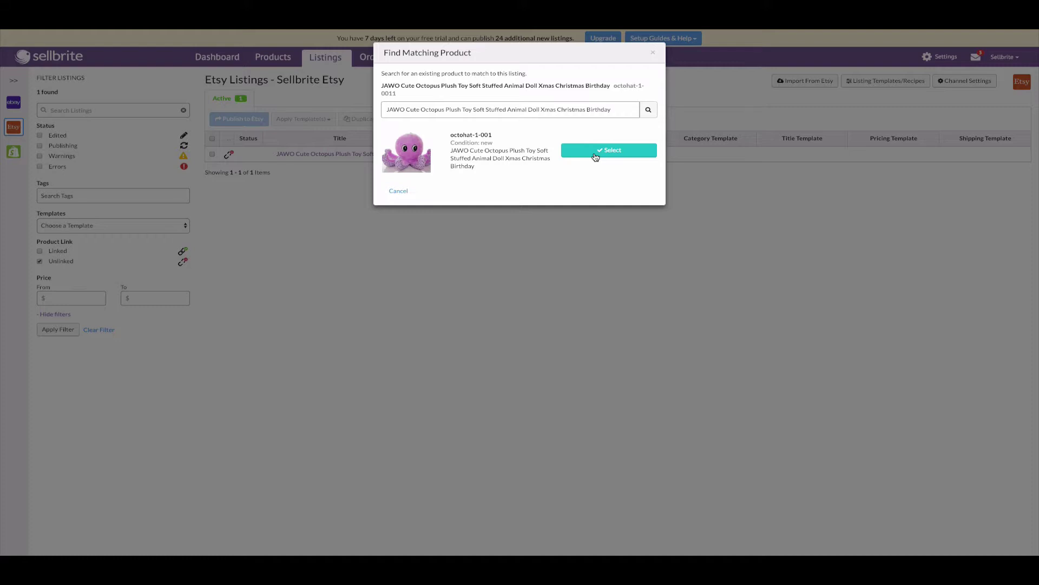
{"action": "left_click", "coordinate": [595, 156]}
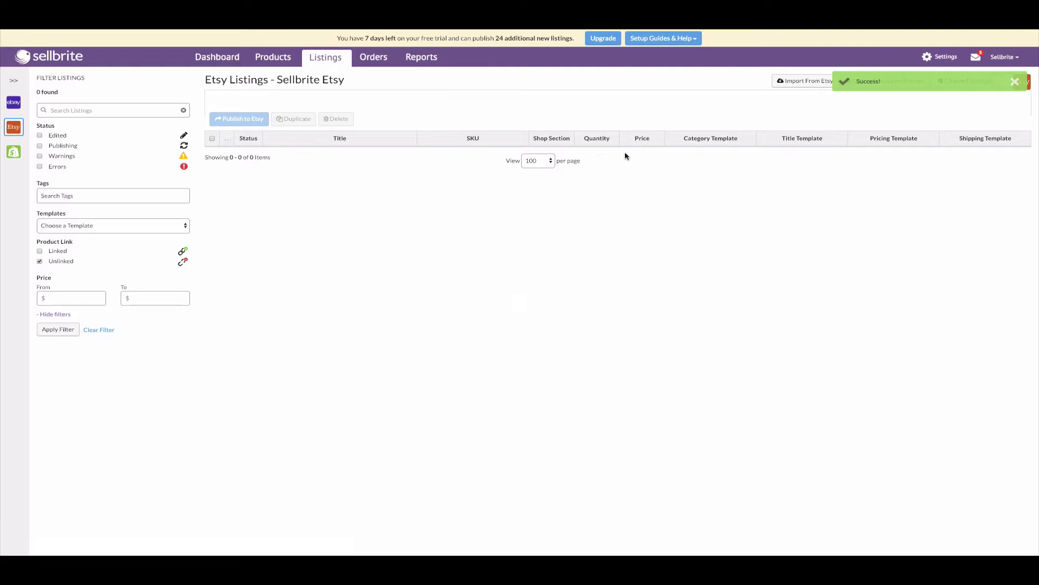
{"action": "left_click", "coordinate": [98, 329]}
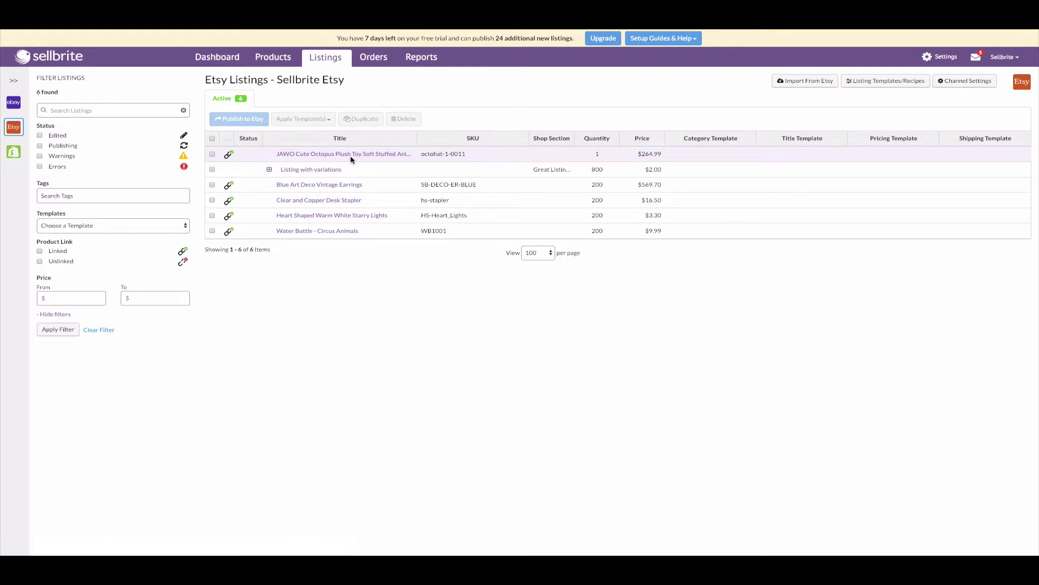
Open the Sellbrite Shopify listings and filter them to only the unlinked ones
{"action": "left_click", "coordinate": [340, 64]}
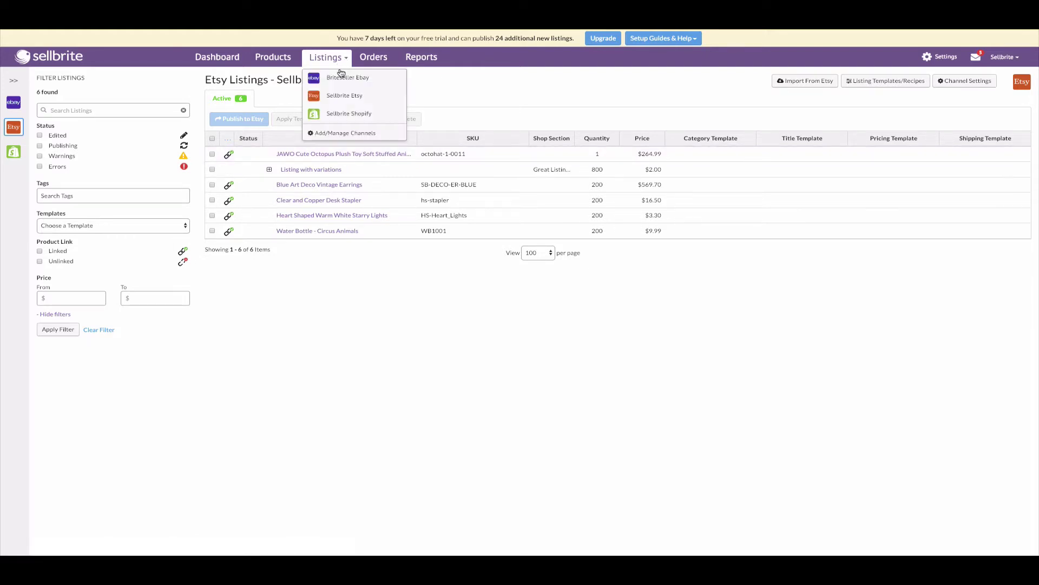
{"action": "left_click", "coordinate": [346, 120]}
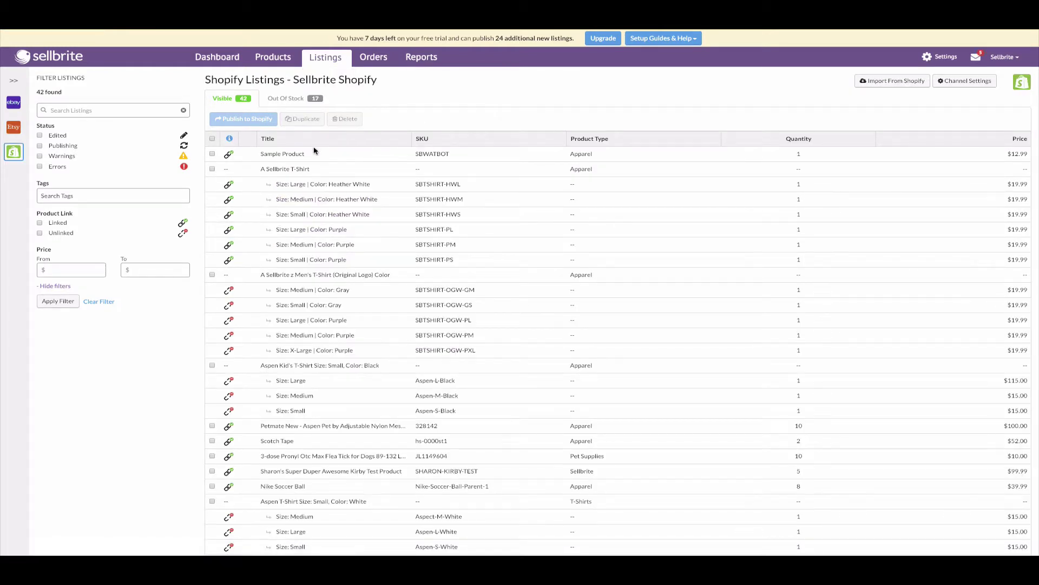
{"action": "left_click", "coordinate": [55, 239]}
{"action": "left_click", "coordinate": [58, 301]}
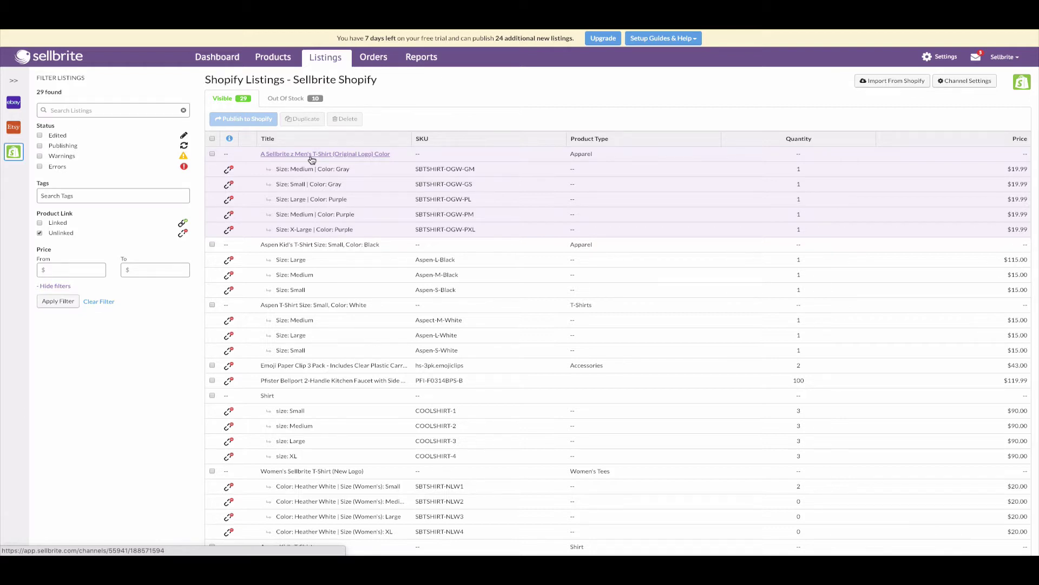
Create a new product with parent SKU "SELLBRITE SHIRT" from the Shopify listing "A Sellbrite z Men's T-Shirt (Original Logo) Color", keeping its variation SKUs
{"action": "left_click", "coordinate": [228, 169]}
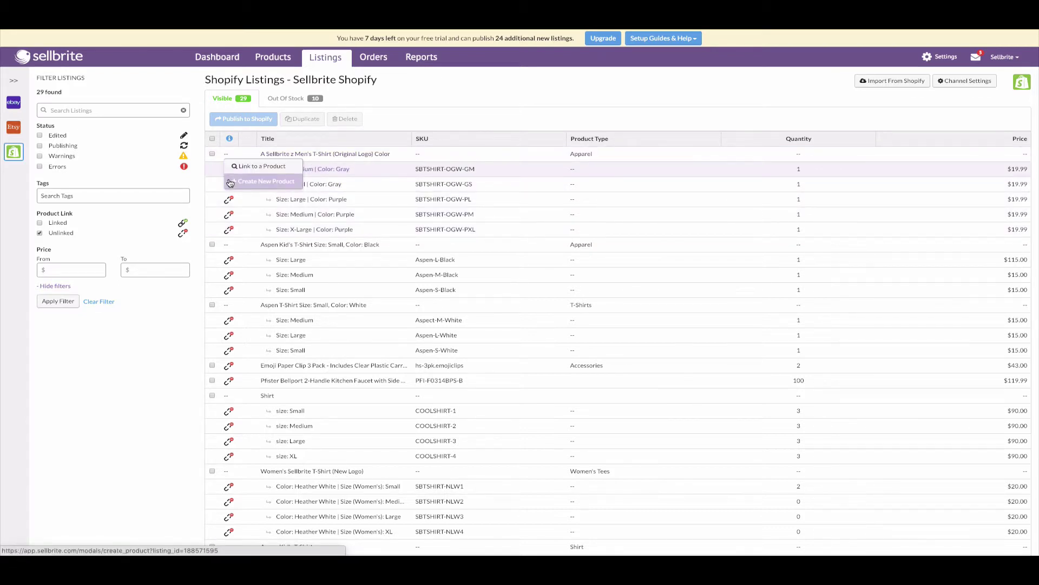
{"action": "left_click", "coordinate": [230, 183]}
{"action": "left_click", "coordinate": [660, 349]}
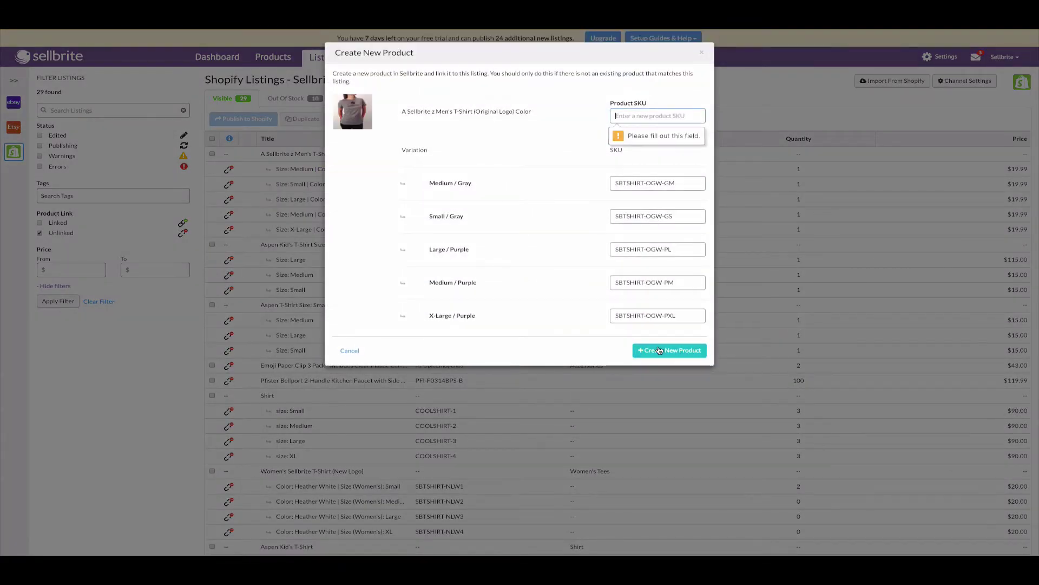
{"action": "left_click", "coordinate": [667, 118]}
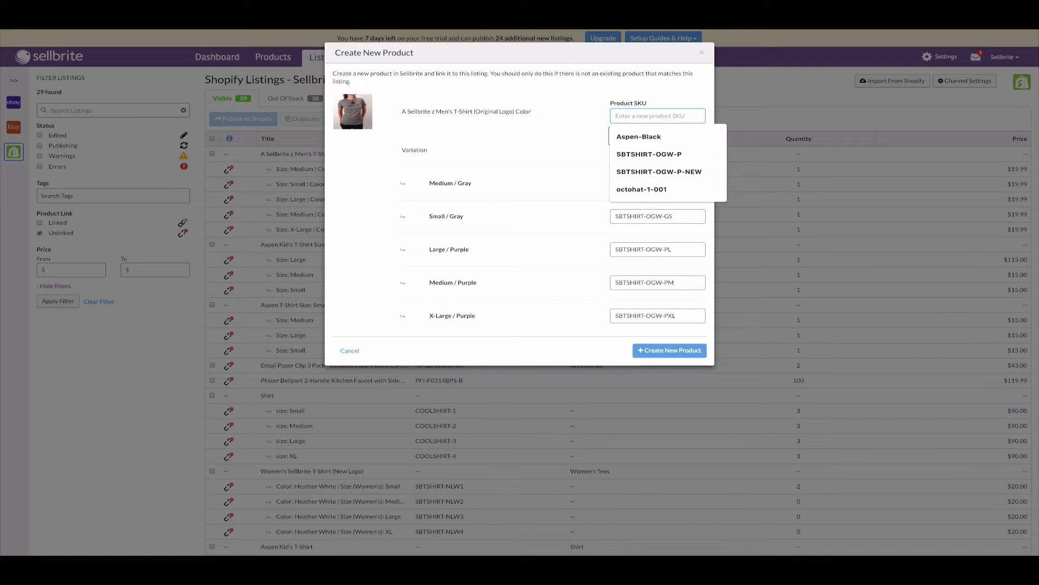
{"action": "type", "text": "SELLBRITE SHIRT"}
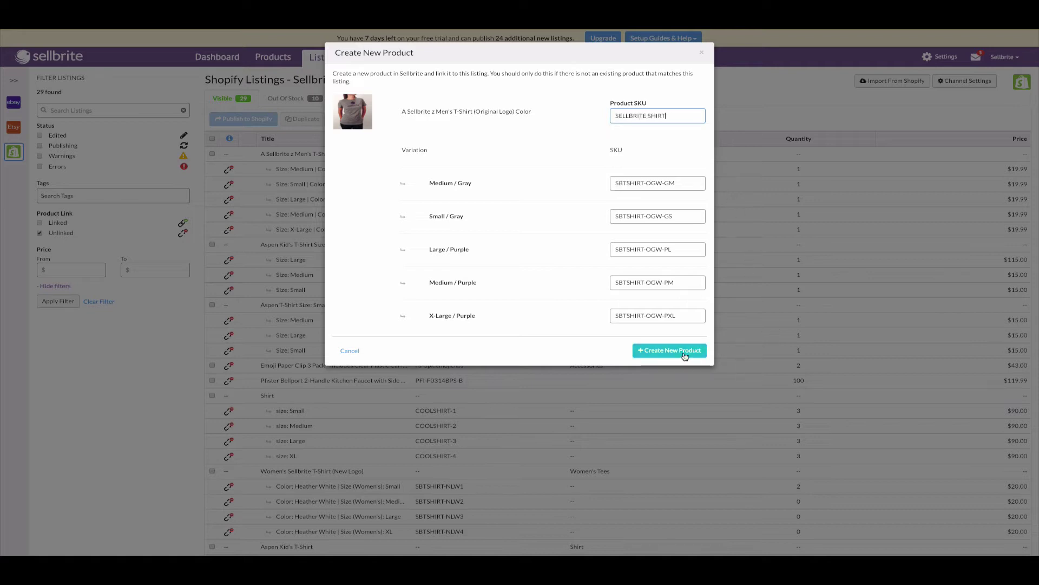
{"action": "left_click", "coordinate": [685, 356]}
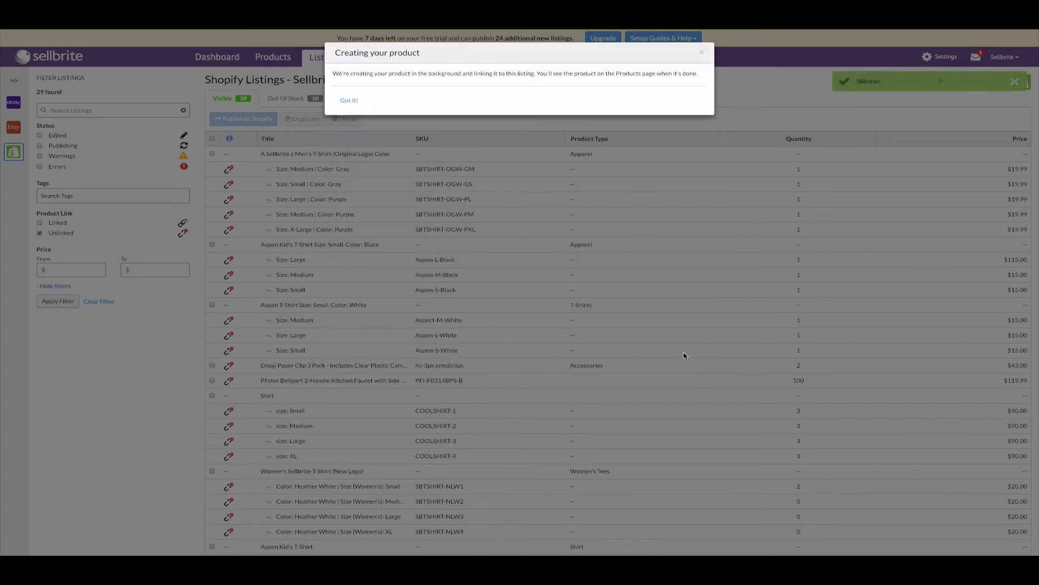
{"action": "left_click", "coordinate": [731, 88]}
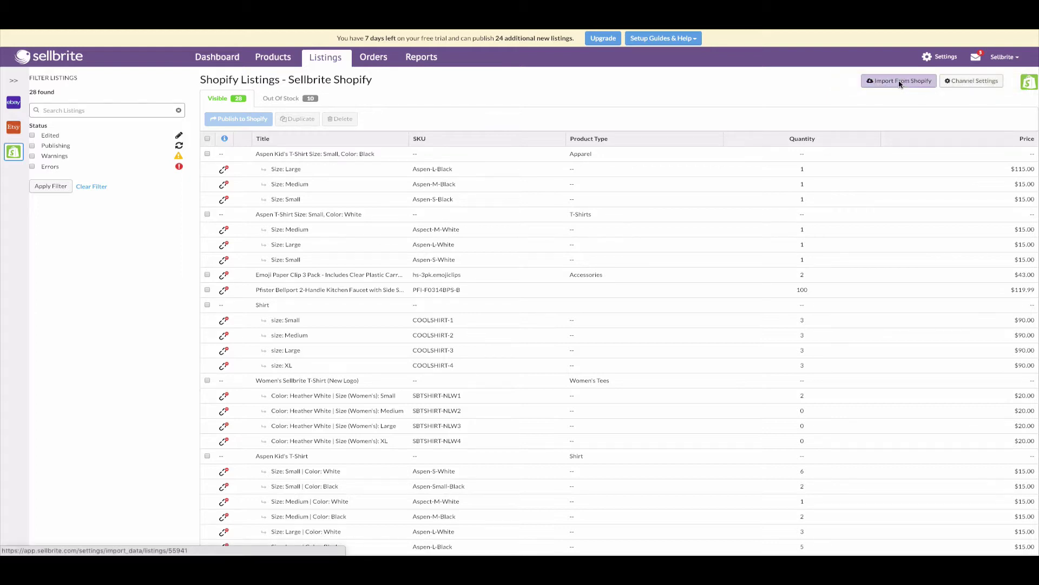
Import the listings from Sellbrite Shopify with products built automatically and hidden listings excluded
{"action": "left_click", "coordinate": [900, 82]}
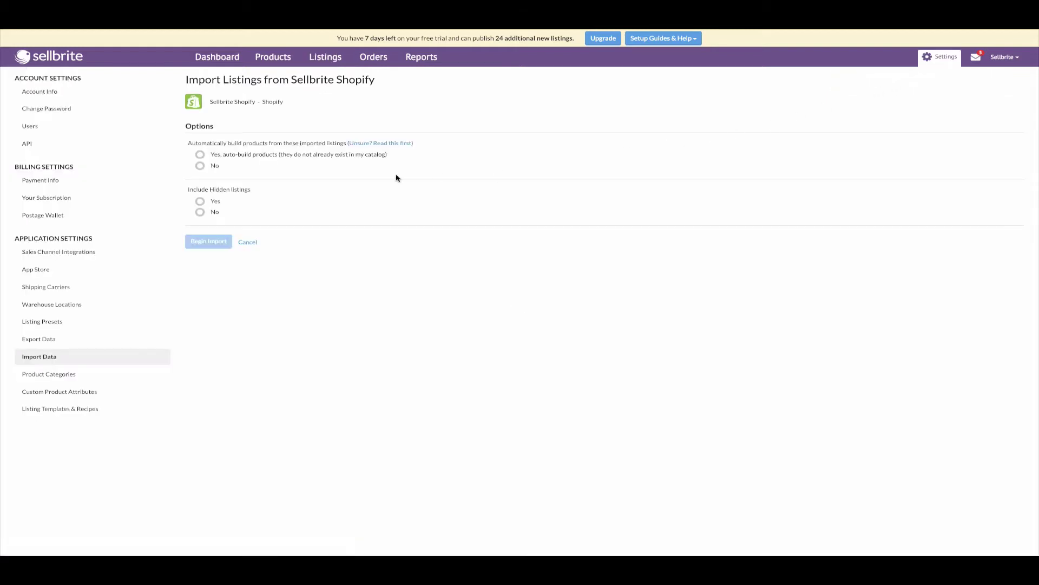
{"action": "left_click", "coordinate": [250, 158]}
{"action": "left_click", "coordinate": [205, 216]}
{"action": "left_click", "coordinate": [203, 242]}
{"action": "left_click", "coordinate": [203, 241]}
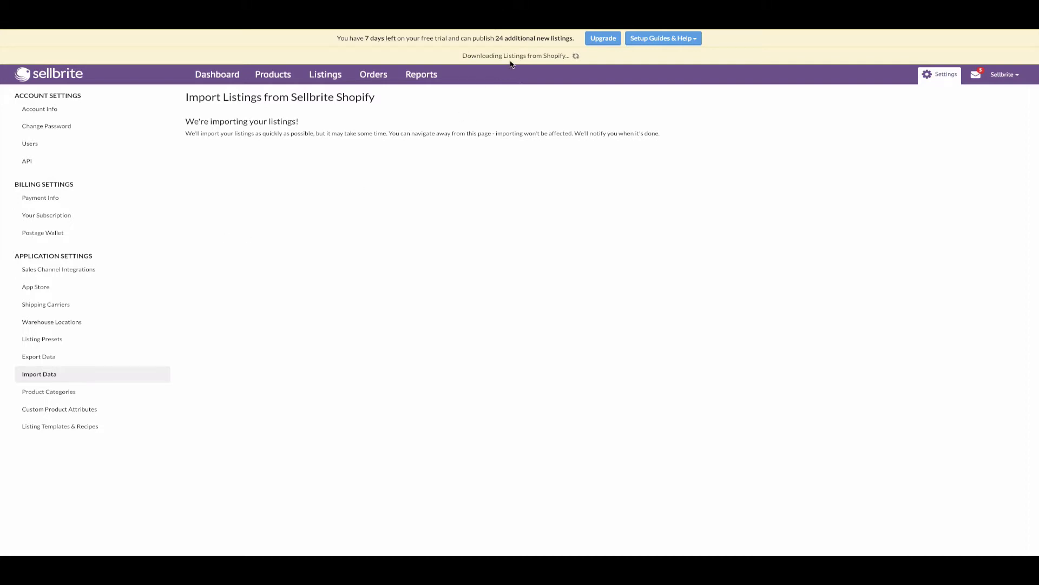
Filter the Sellbrite Shopify listings to only the linked ones, and open the list of all products
{"action": "left_click", "coordinate": [325, 75]}
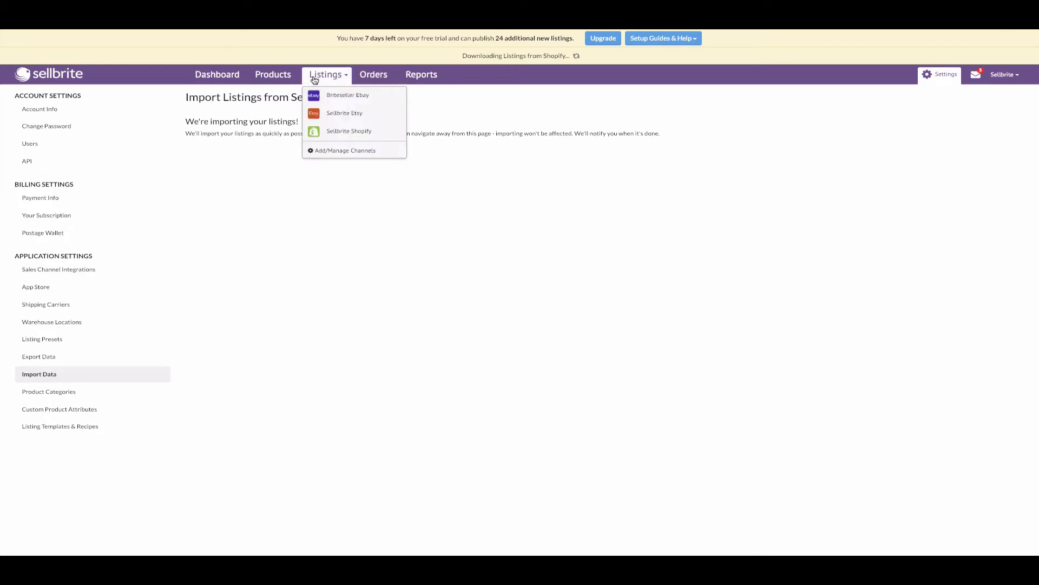
{"action": "left_click", "coordinate": [332, 134]}
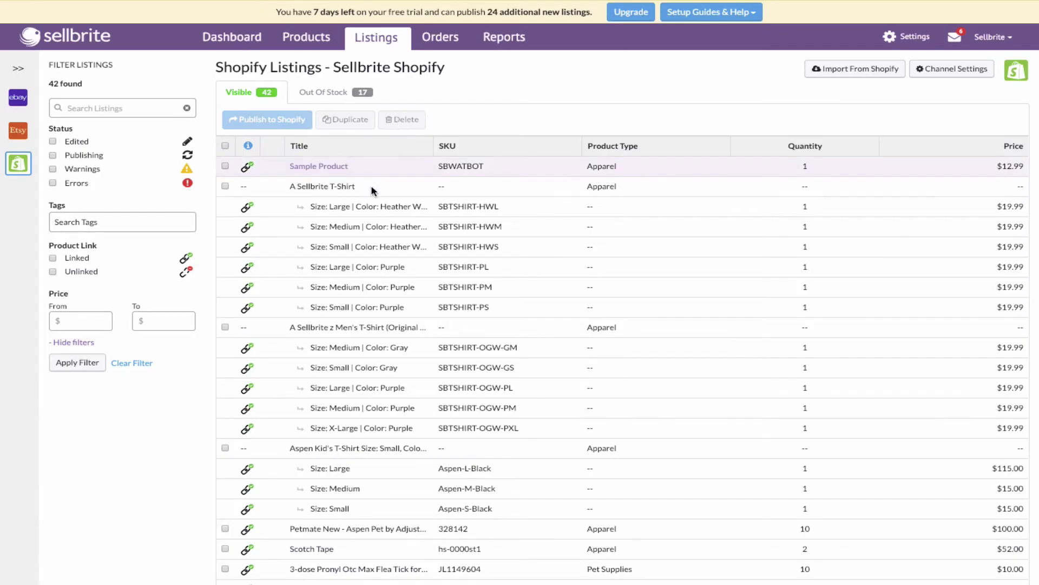
{"action": "left_click", "coordinate": [87, 259]}
{"action": "left_click", "coordinate": [80, 365]}
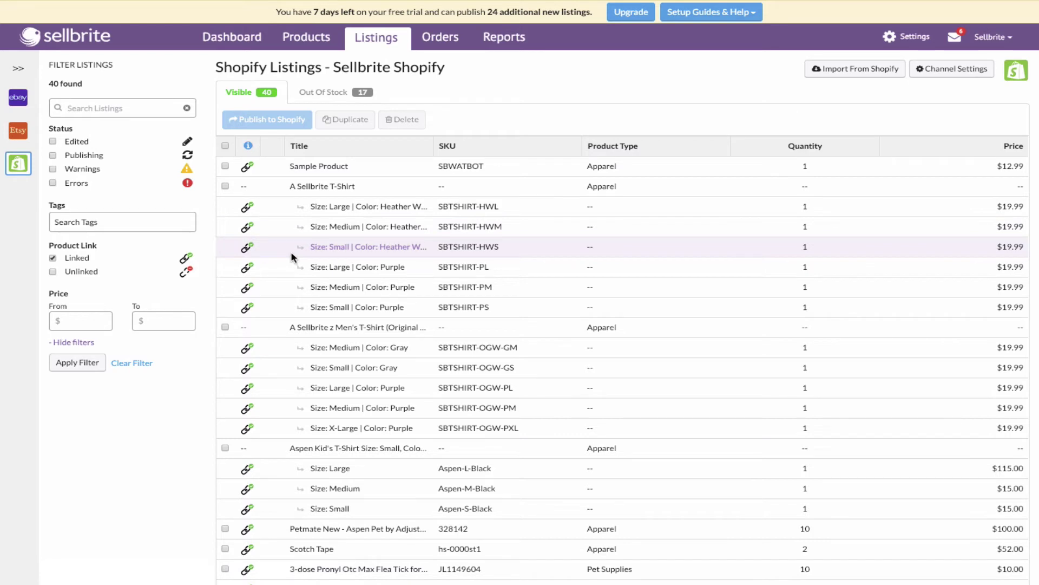
{"action": "left_click", "coordinate": [306, 37]}
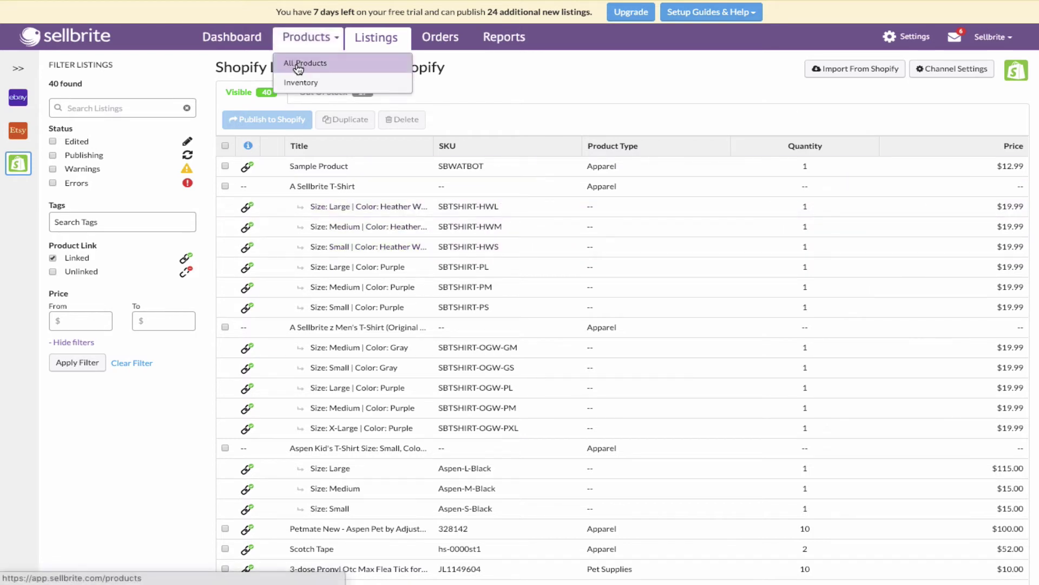
{"action": "left_click", "coordinate": [297, 64]}
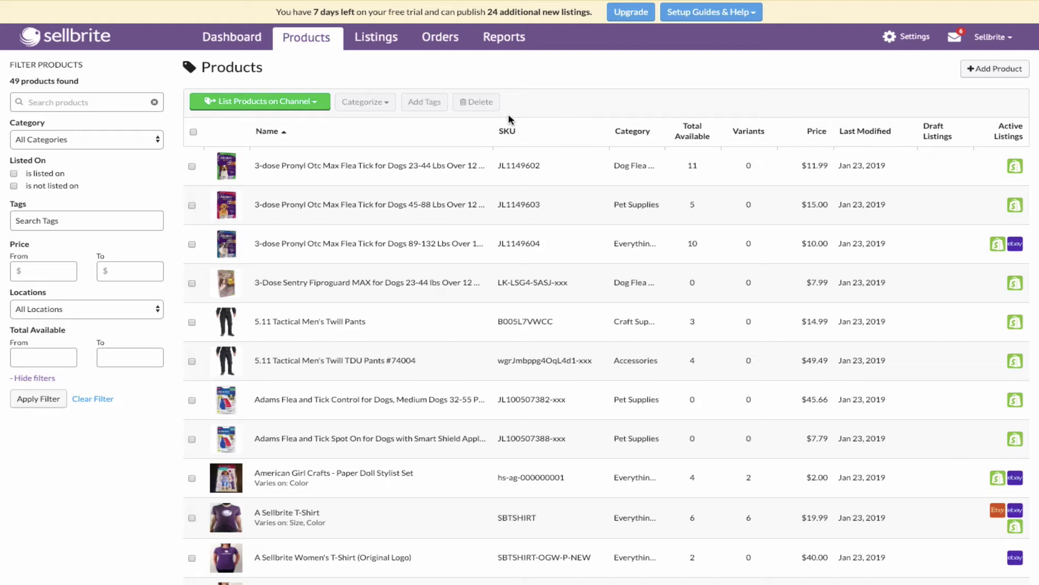
Open the inventory list and go to its data export options
{"action": "left_click", "coordinate": [894, 43]}
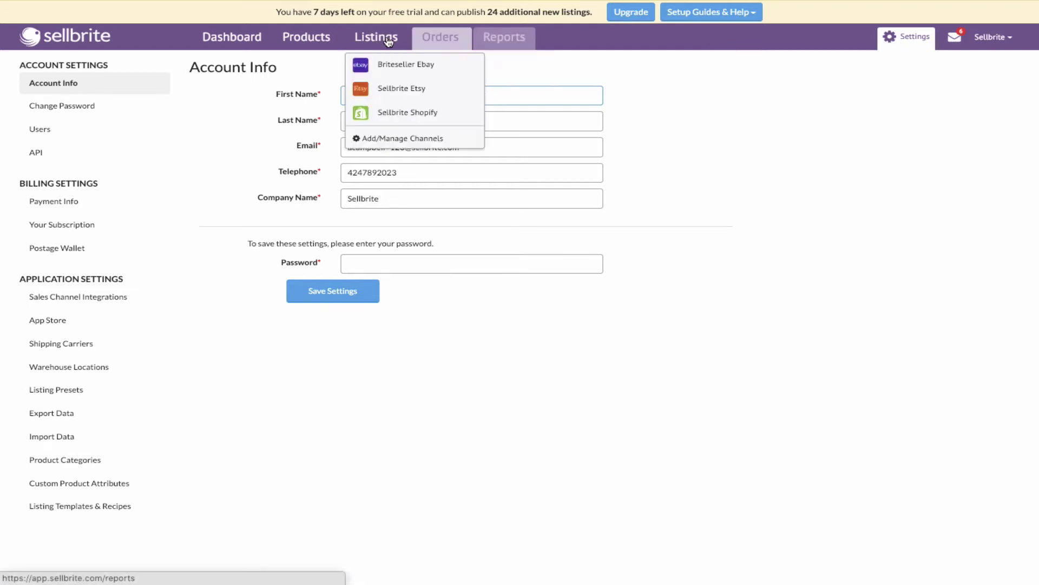
{"action": "mouse_move", "coordinate": [341, 38]}
{"action": "left_click", "coordinate": [327, 82]}
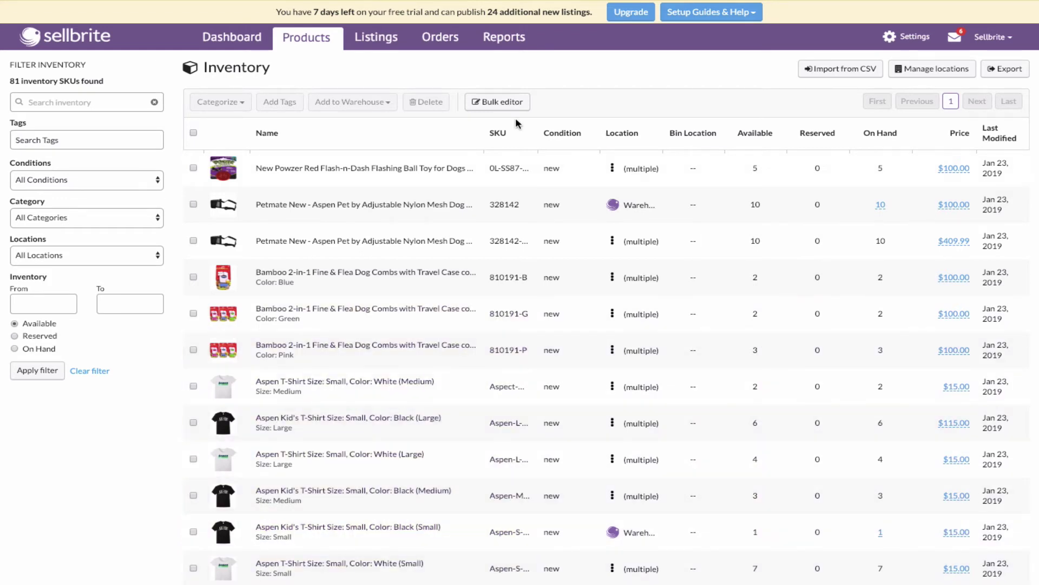
{"action": "left_click", "coordinate": [395, 39]}
{"action": "left_click", "coordinate": [1005, 75]}
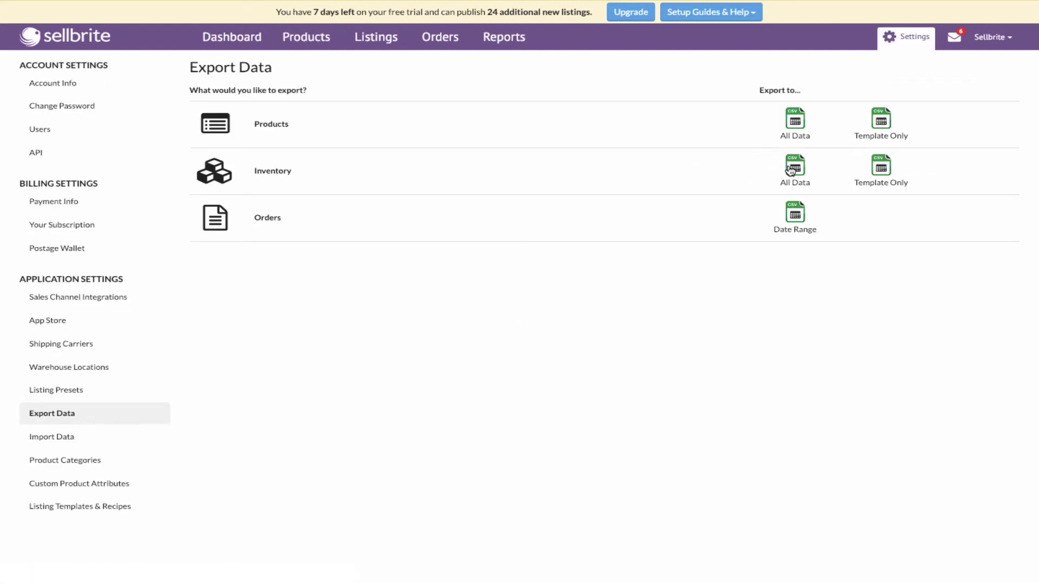
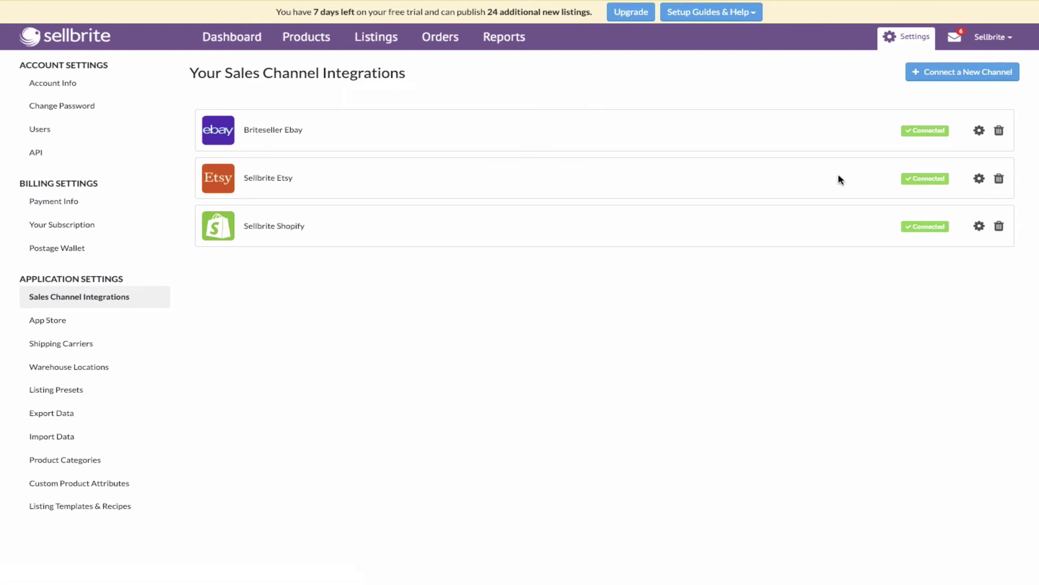
In the Briteseller Ebay channel settings, set the inventory rule to use 60% of available inventory from active warehouse locations
{"action": "left_click", "coordinate": [980, 131]}
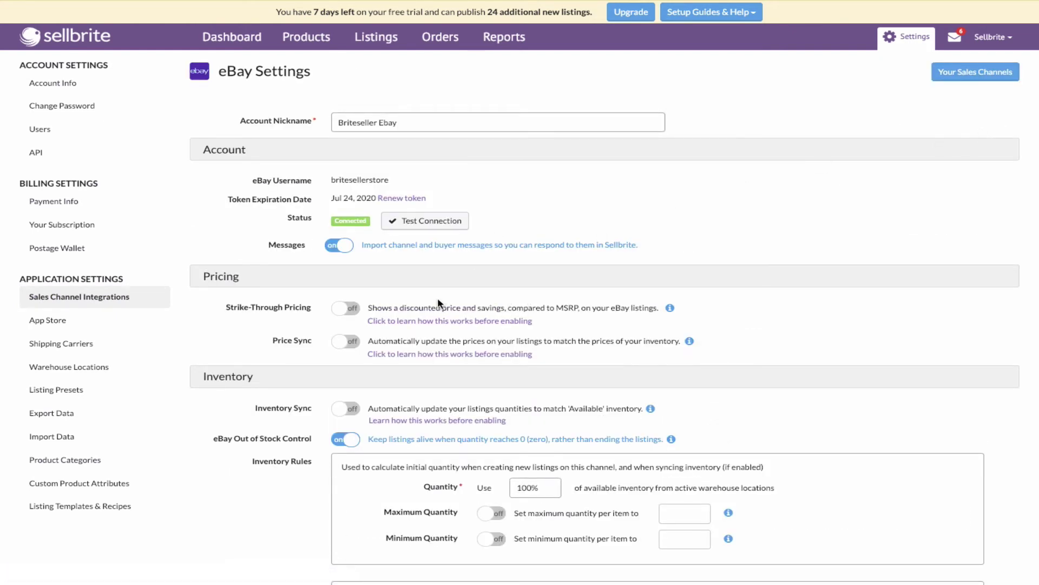
{"action": "scroll", "coordinate": [438, 302], "scroll_direction": "down", "scroll_amount": 3}
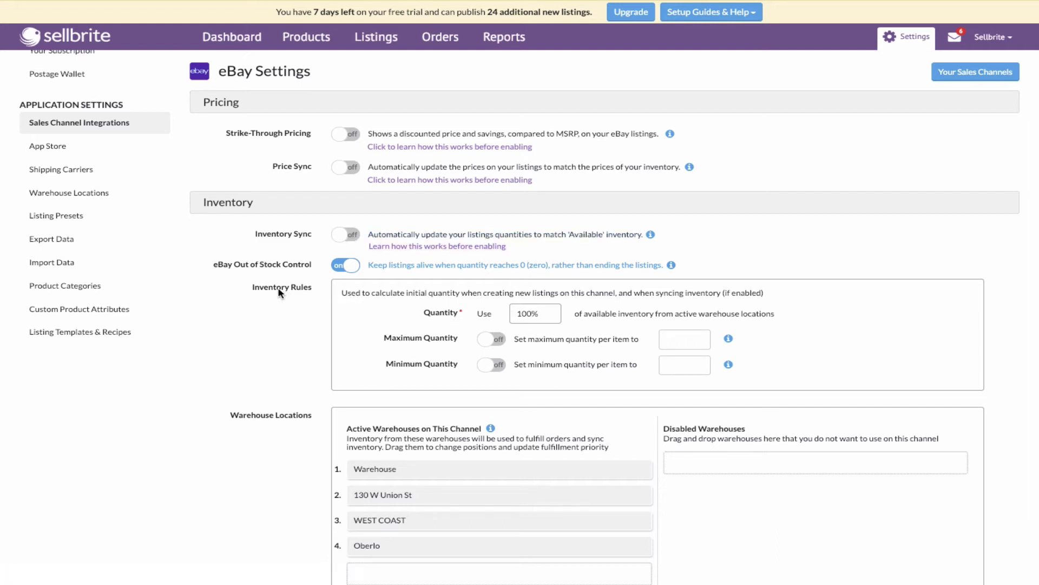
{"action": "left_click_drag", "start_coordinate": [250, 289], "coordinate": [295, 293]}
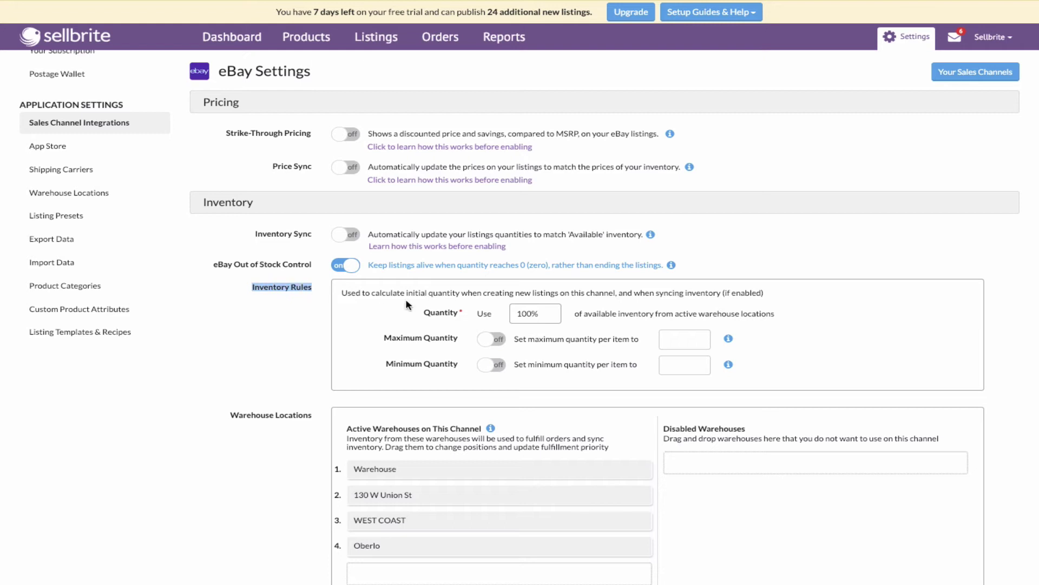
{"action": "left_click_drag", "start_coordinate": [522, 318], "coordinate": [523, 319]}
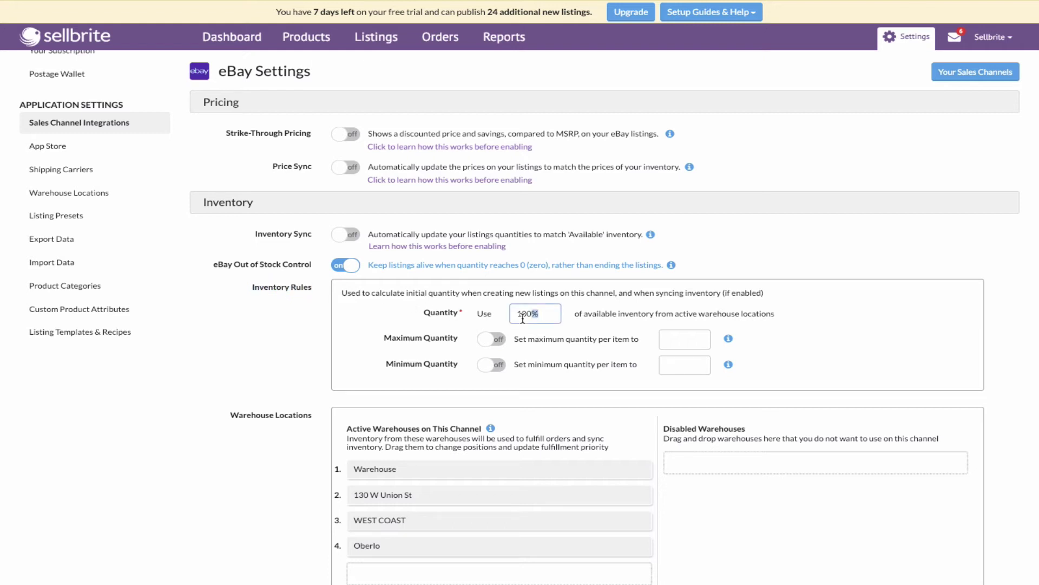
{"action": "double_click", "coordinate": [521, 317]}
{"action": "type", "text": "60"}
{"action": "left_click", "coordinate": [491, 341]}
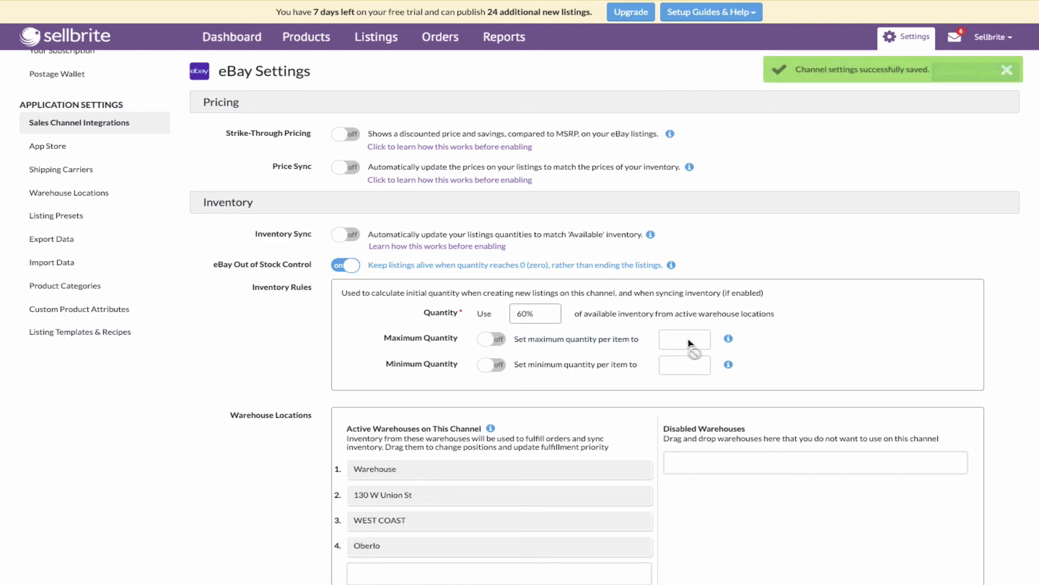
Try a maximum quantity of 4 per item in the eBay inventory rules, and switch the limit back off
{"action": "left_click", "coordinate": [495, 340]}
{"action": "left_click", "coordinate": [683, 345]}
{"action": "type", "text": "4"}
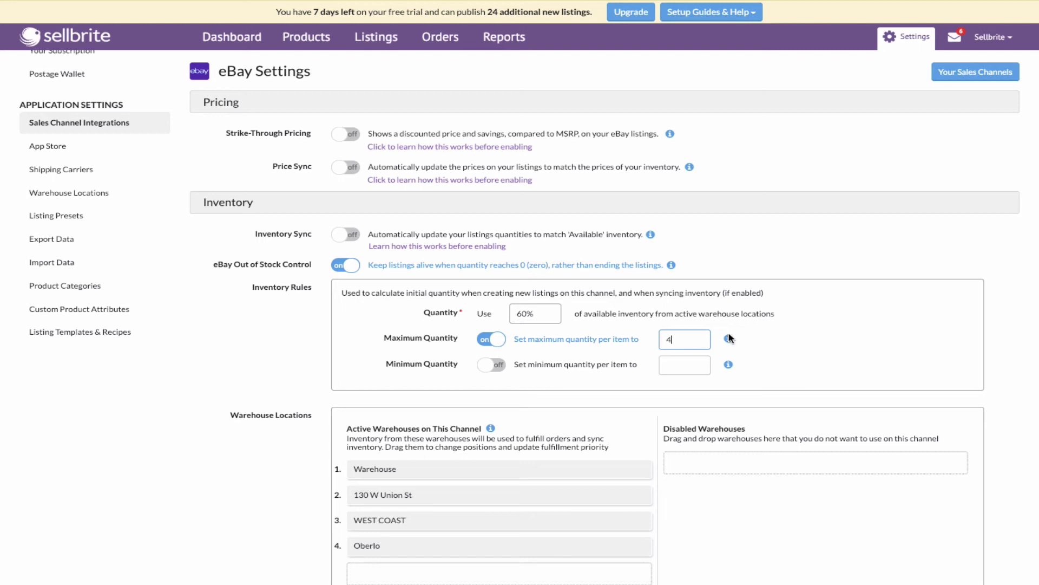
{"action": "mouse_move", "coordinate": [729, 340]}
{"action": "left_click", "coordinate": [495, 339]}
Try a minimum quantity of 2 per item in the eBay inventory rules, and switch the limit back off
{"action": "left_click", "coordinate": [489, 366]}
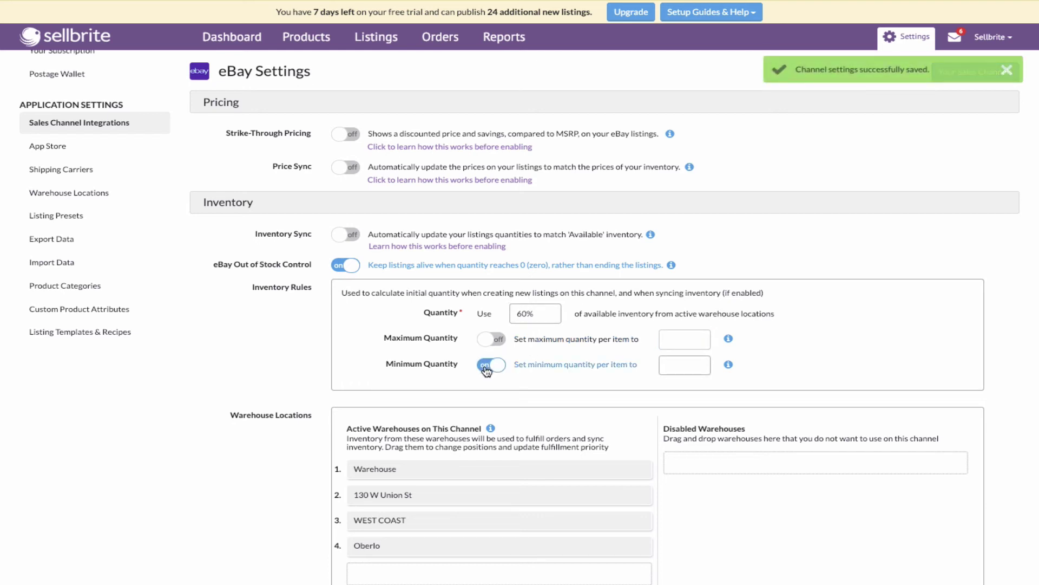
{"action": "type", "text": "2"}
{"action": "mouse_move", "coordinate": [729, 366]}
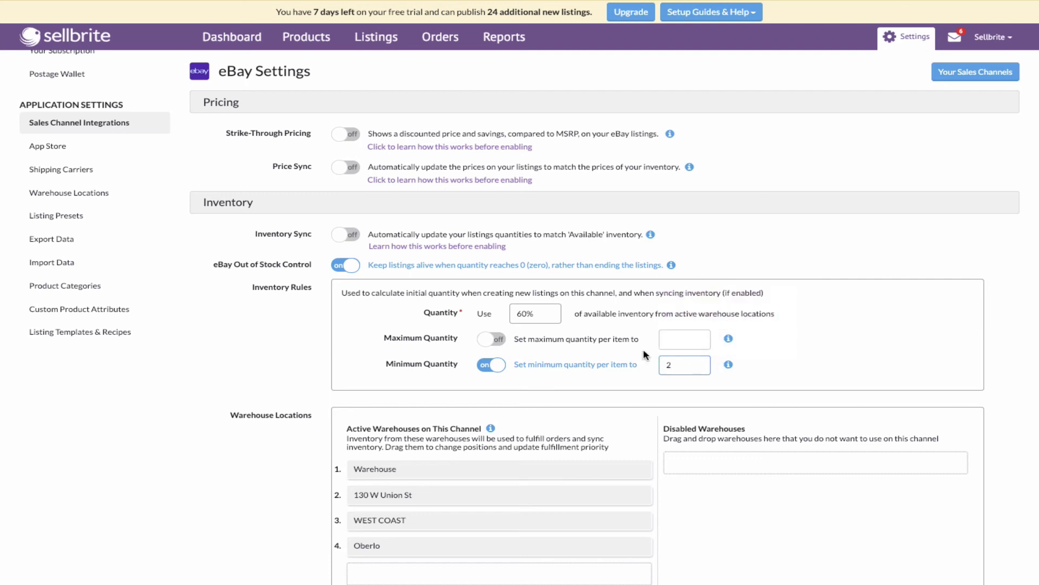
{"action": "left_click", "coordinate": [498, 366]}
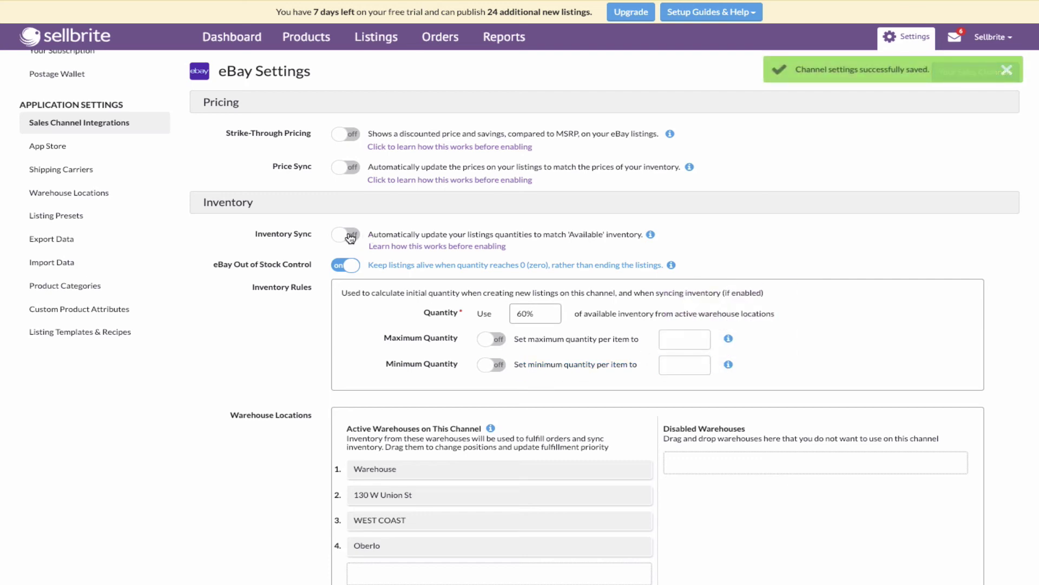
Enable Inventory Sync for the eBay channel and return to the sales channel integrations
{"action": "left_click", "coordinate": [347, 234]}
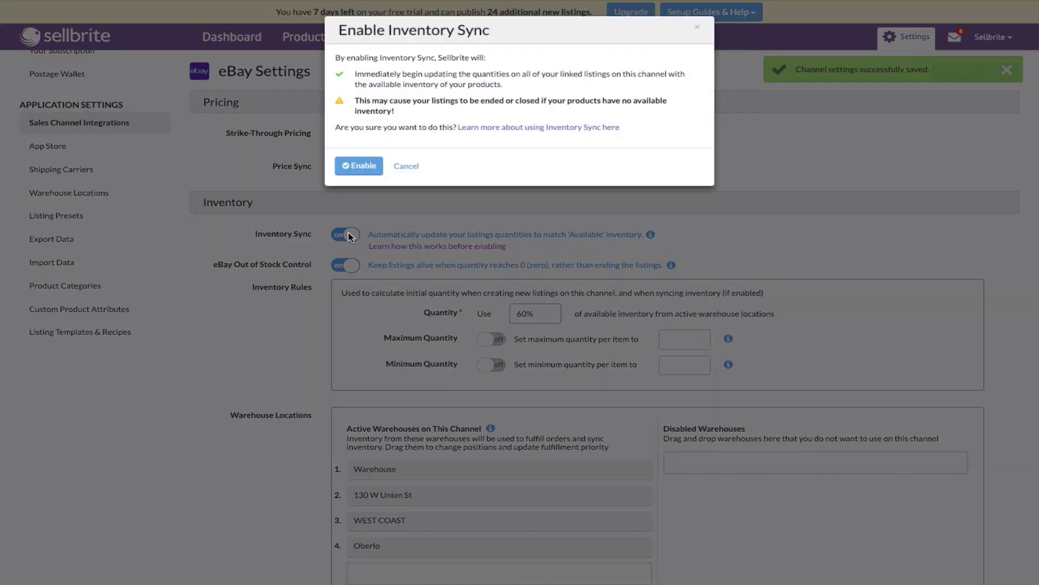
{"action": "left_click", "coordinate": [360, 171]}
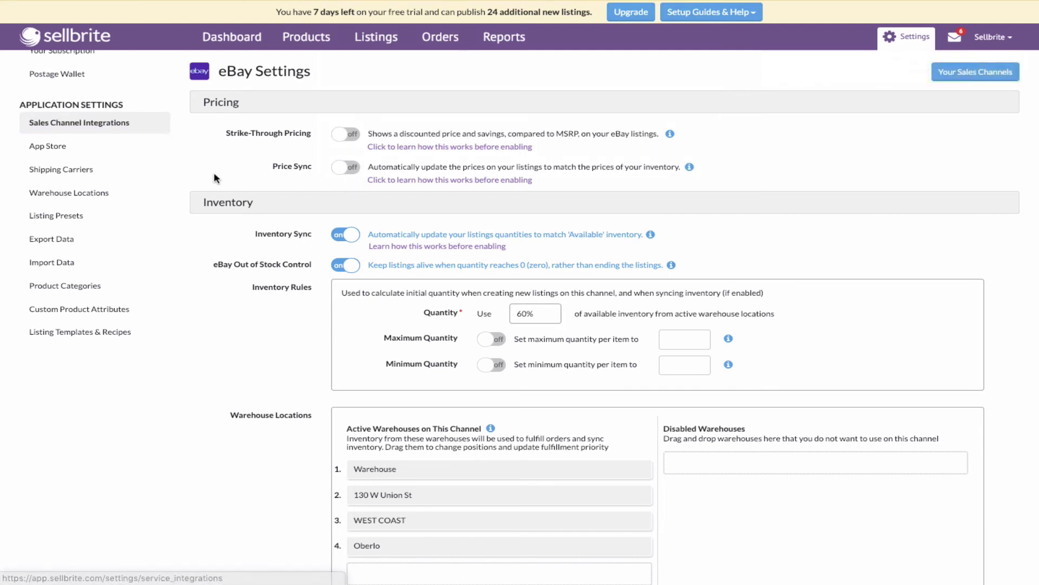
{"action": "left_click", "coordinate": [119, 126]}
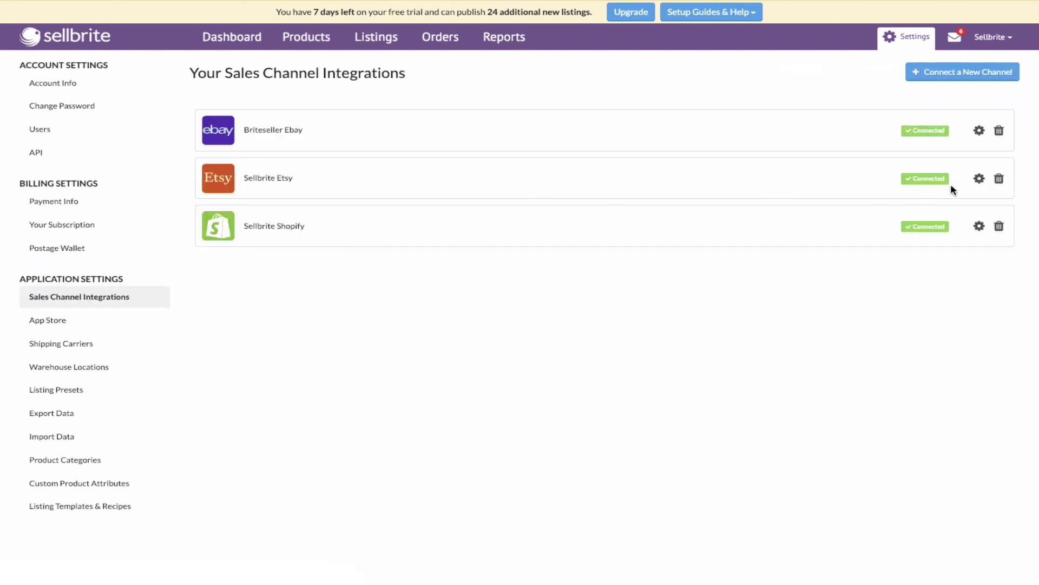
Enable Inventory Sync for the Sellbrite Etsy channel and return to the sales channel integrations
{"action": "left_click", "coordinate": [980, 178]}
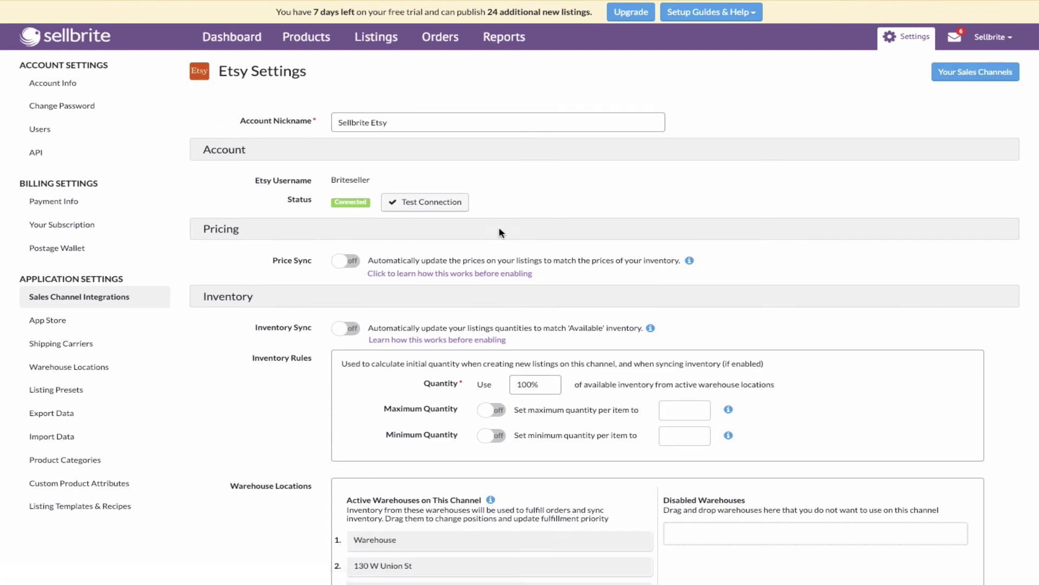
{"action": "left_click", "coordinate": [352, 328]}
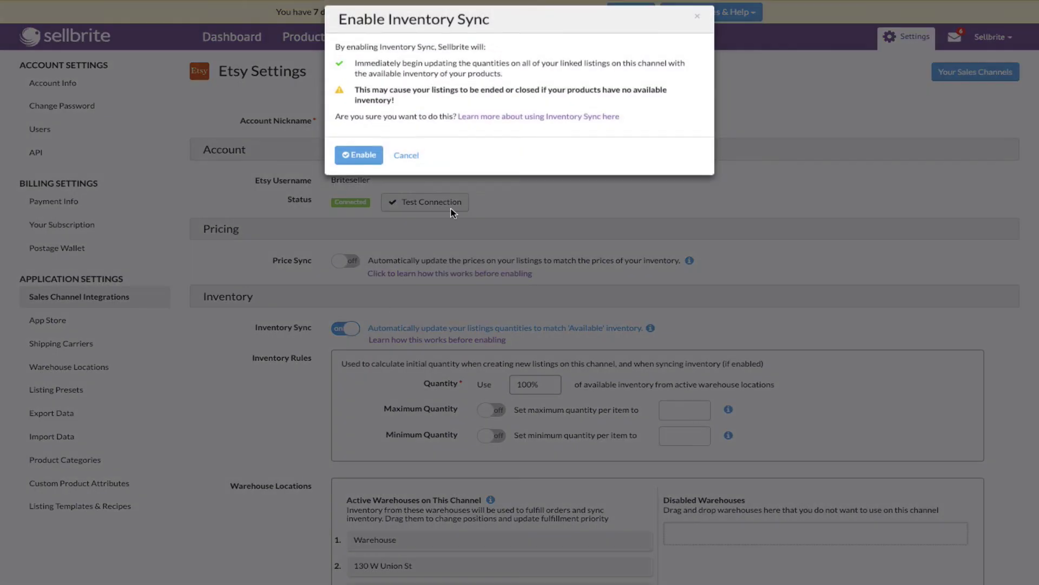
{"action": "left_click", "coordinate": [355, 168]}
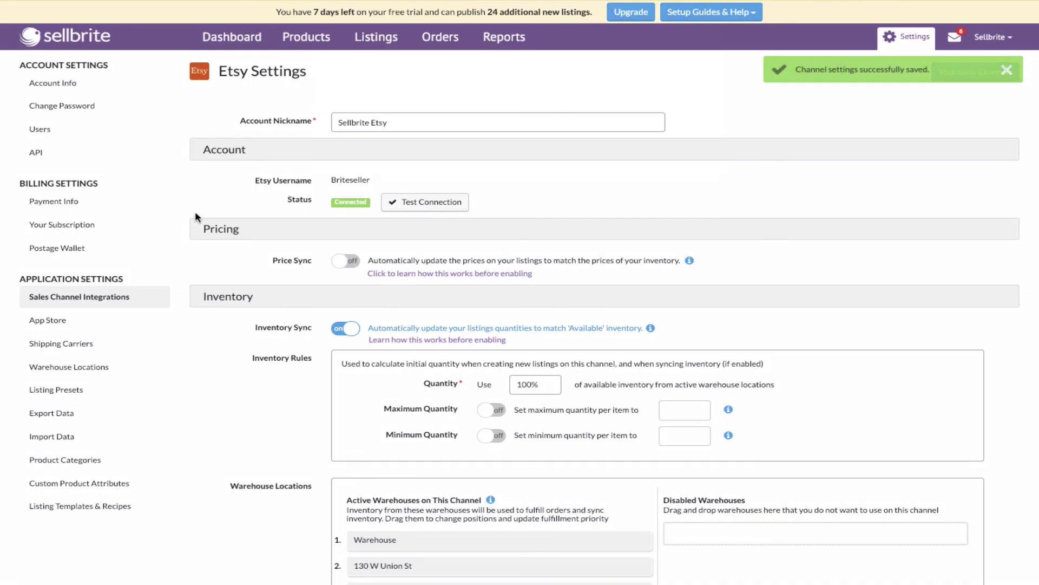
{"action": "left_click", "coordinate": [128, 225]}
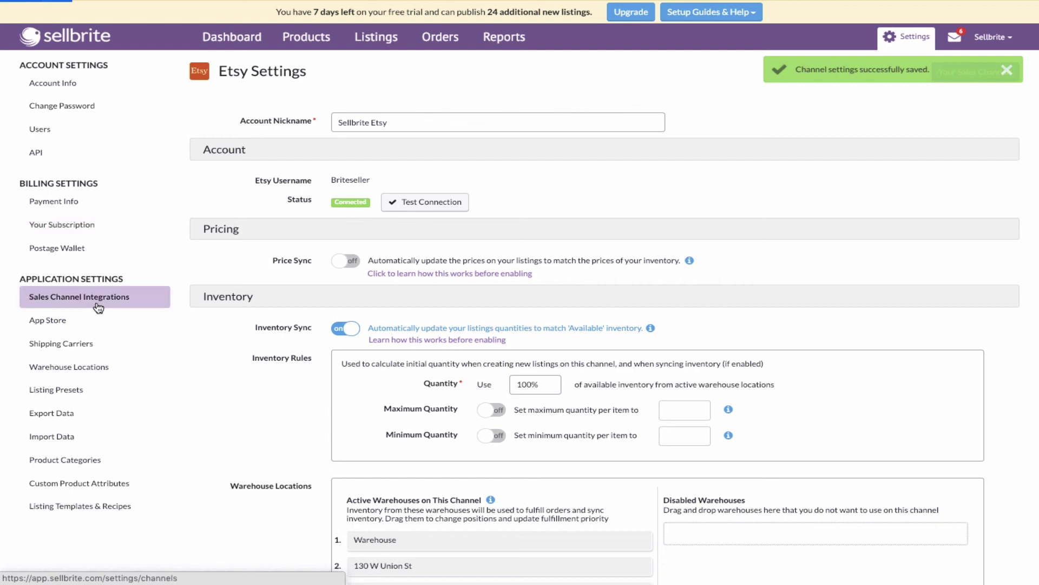
{"action": "left_click", "coordinate": [92, 303]}
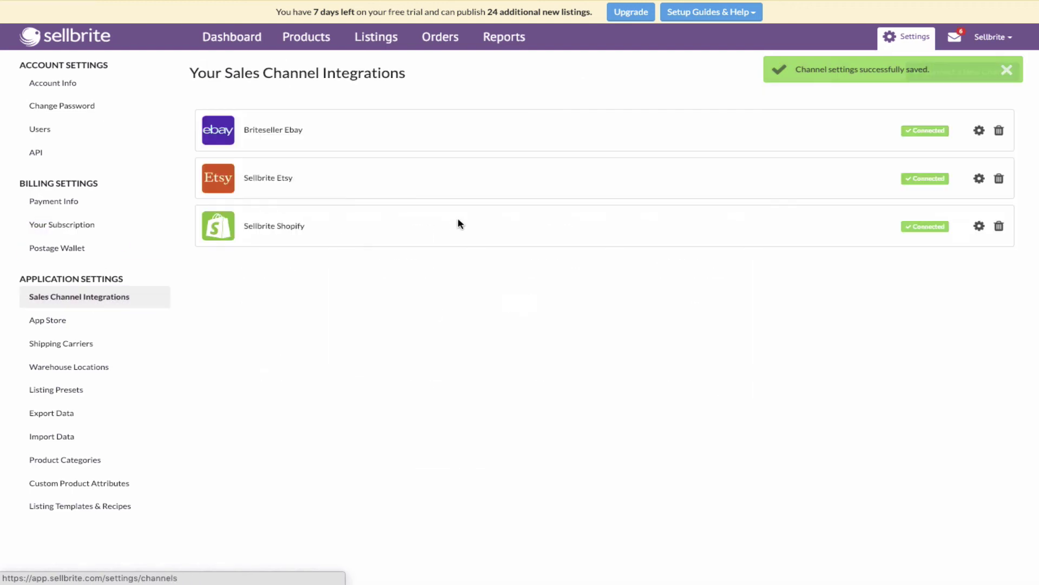
Enable Inventory Sync for the Sellbrite Shopify channel and return to the sales channel integrations
{"action": "left_click", "coordinate": [980, 227]}
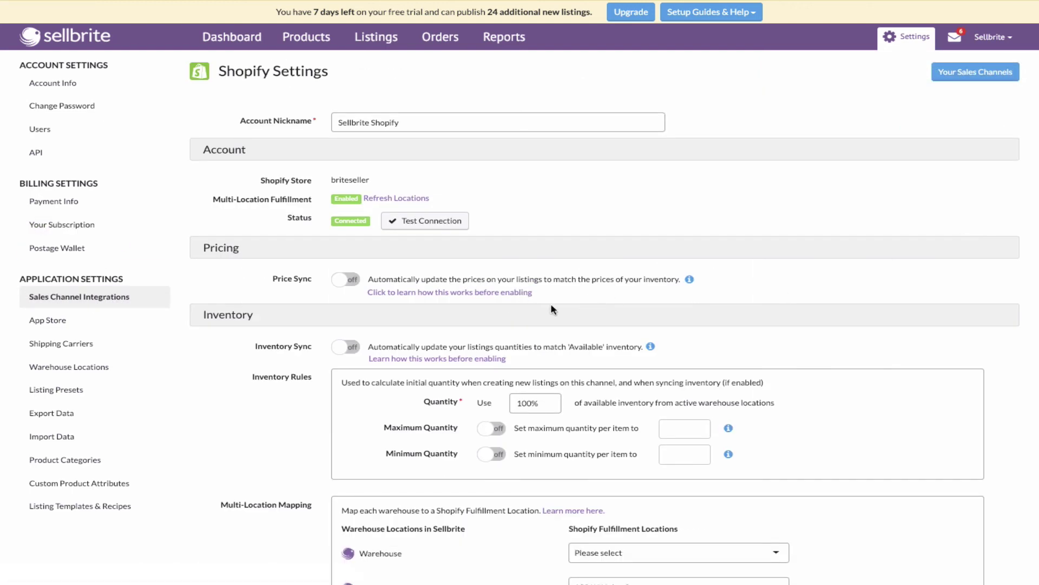
{"action": "left_click", "coordinate": [346, 347]}
{"action": "left_click", "coordinate": [359, 166]}
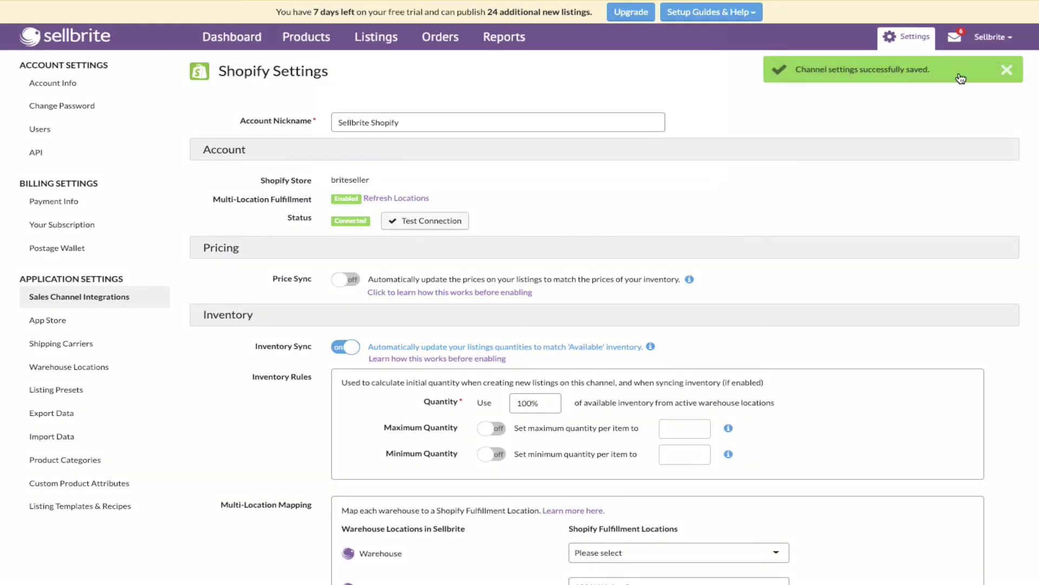
{"action": "left_click", "coordinate": [1006, 69]}
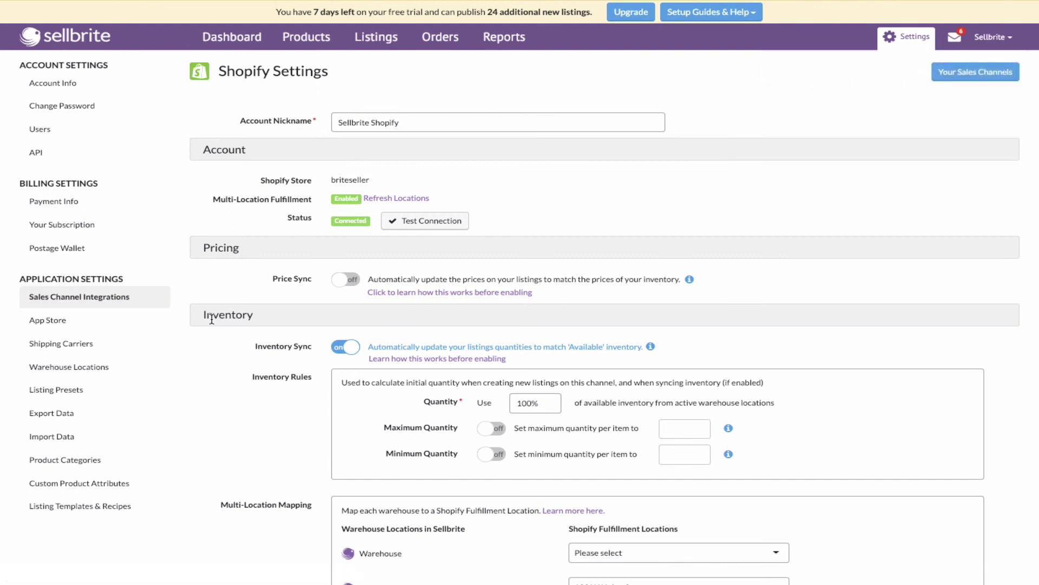
{"action": "left_click", "coordinate": [139, 302]}
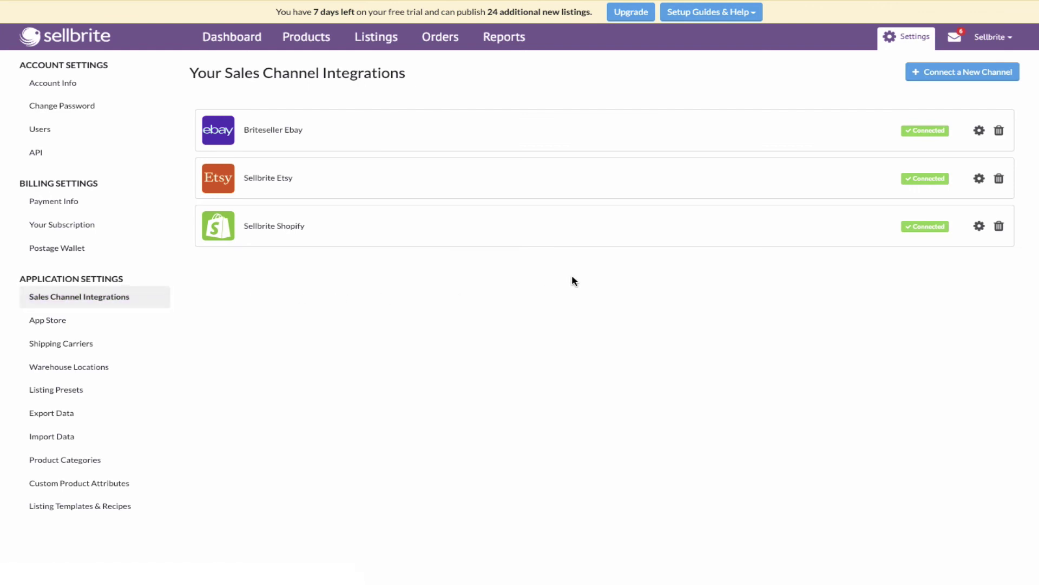